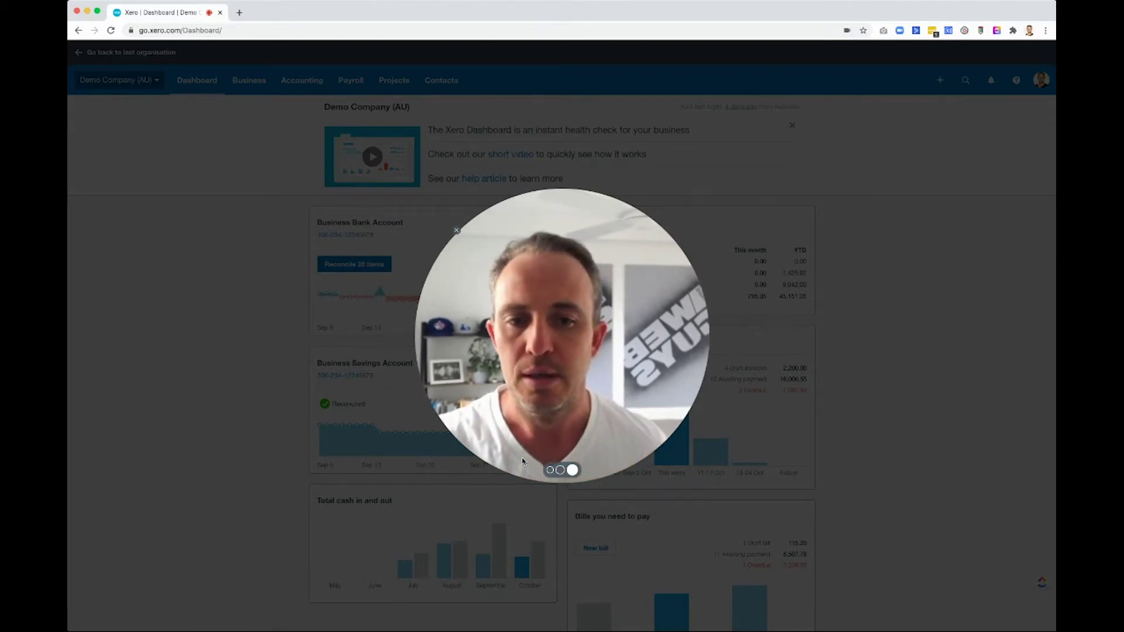
pyautogui.click(560, 470)
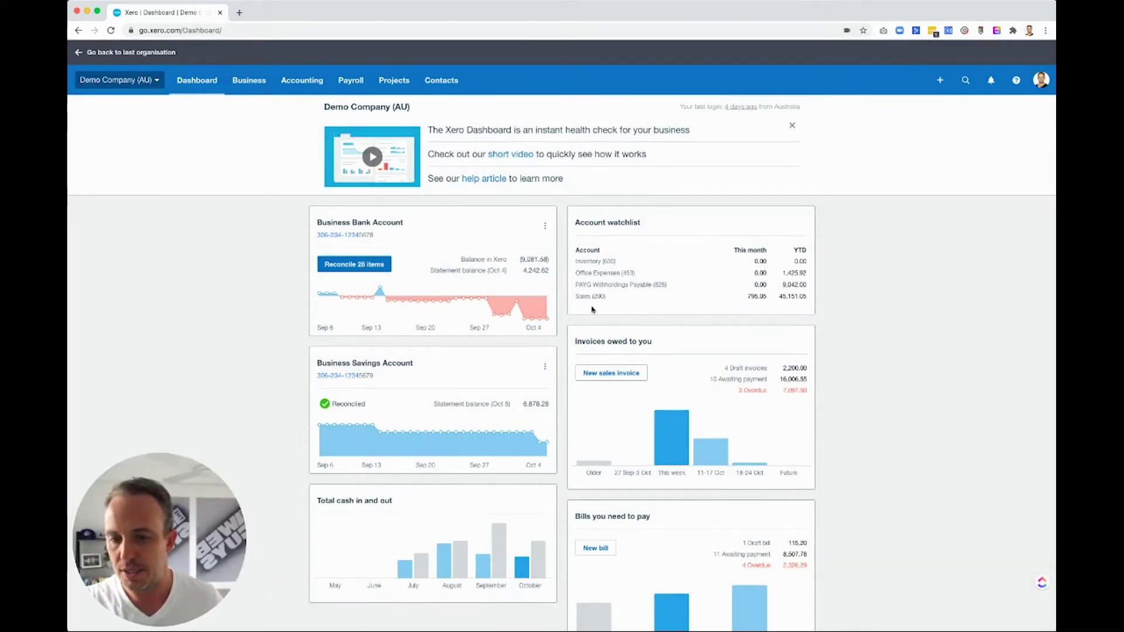
# Open the chart of accounts and start a new account with the account type Sales.
pyautogui.click(311, 82)
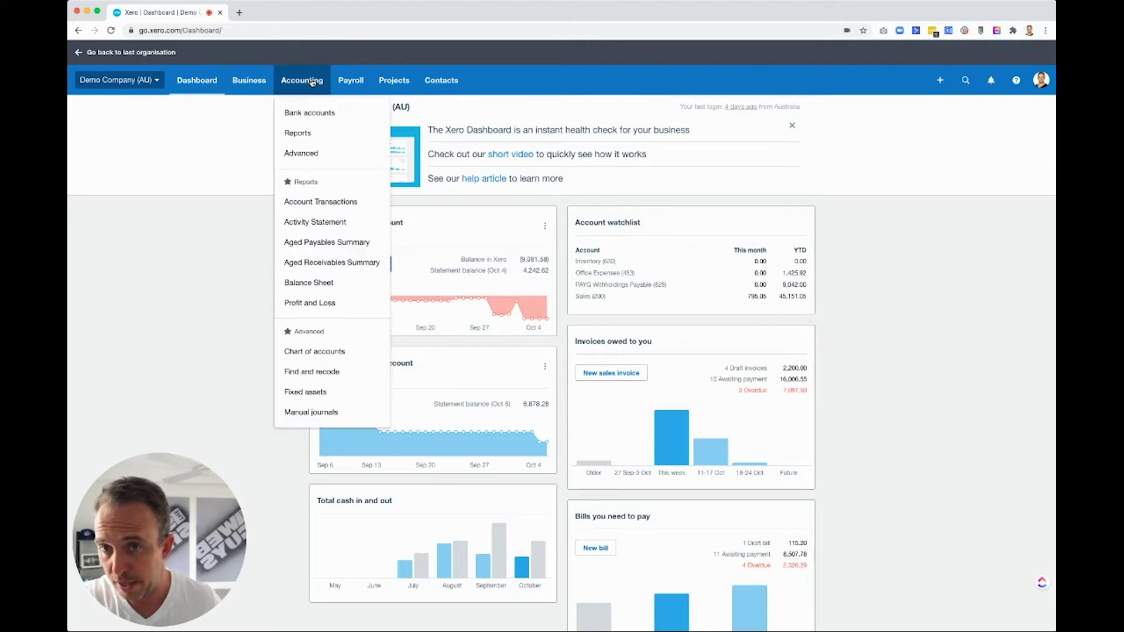
pyautogui.click(341, 356)
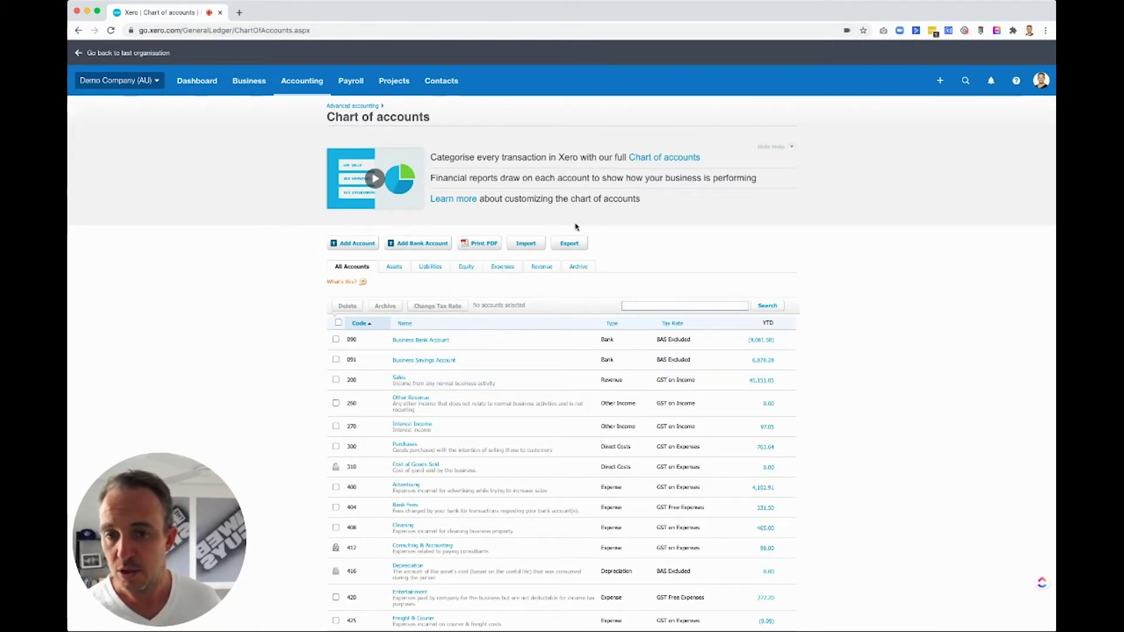
pyautogui.click(359, 245)
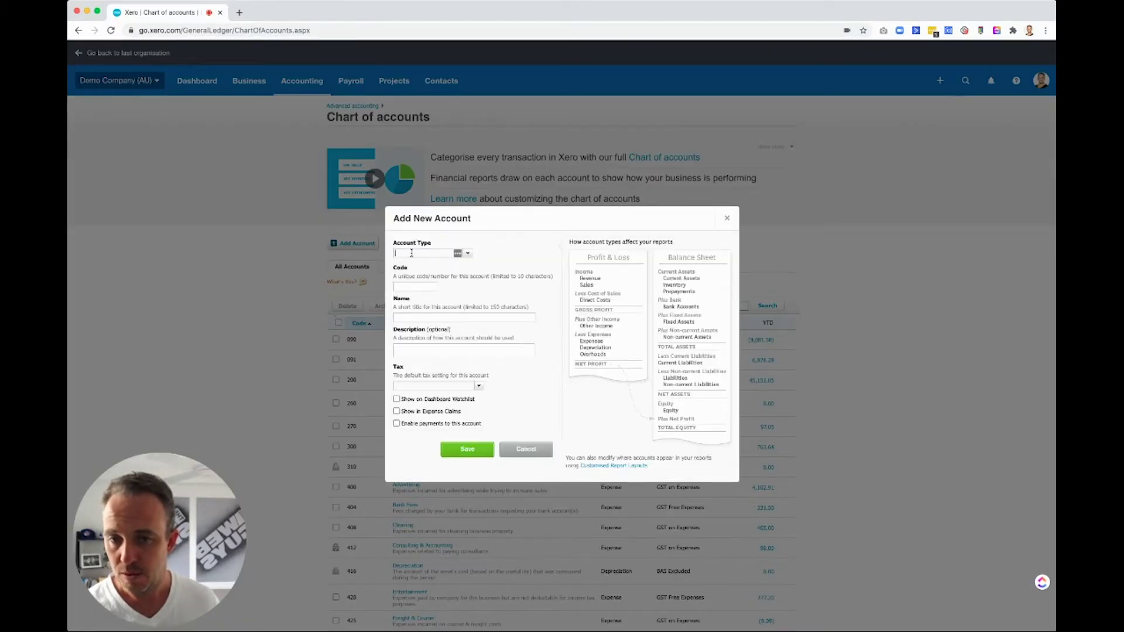
pyautogui.click(467, 254)
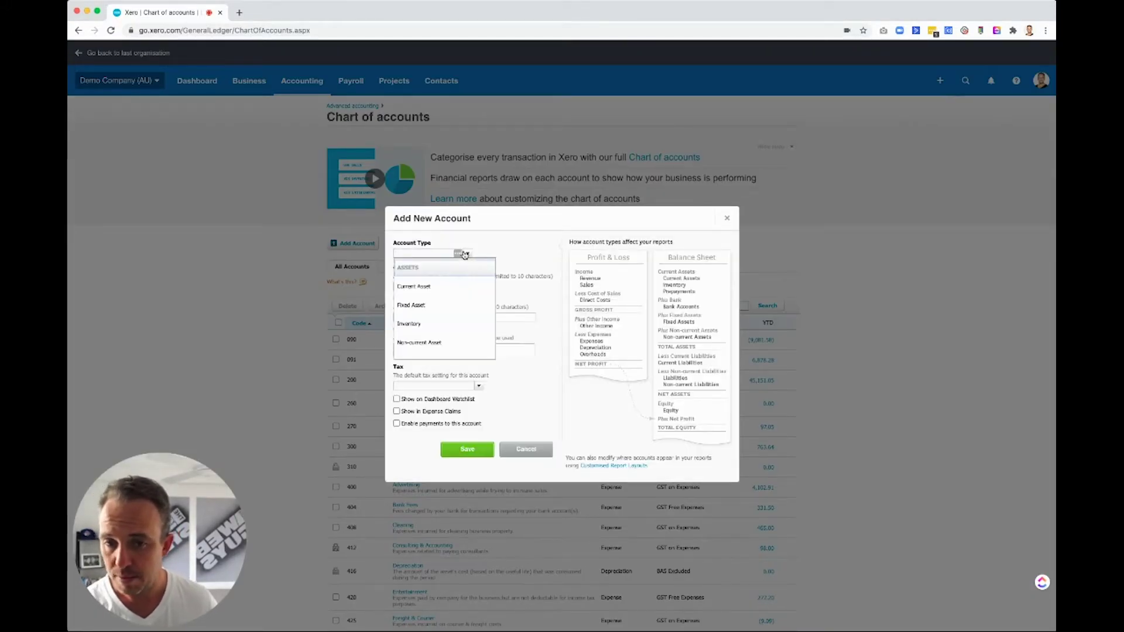
pyautogui.scroll(-3, 443, 294)
pyautogui.scroll(5, 443, 295)
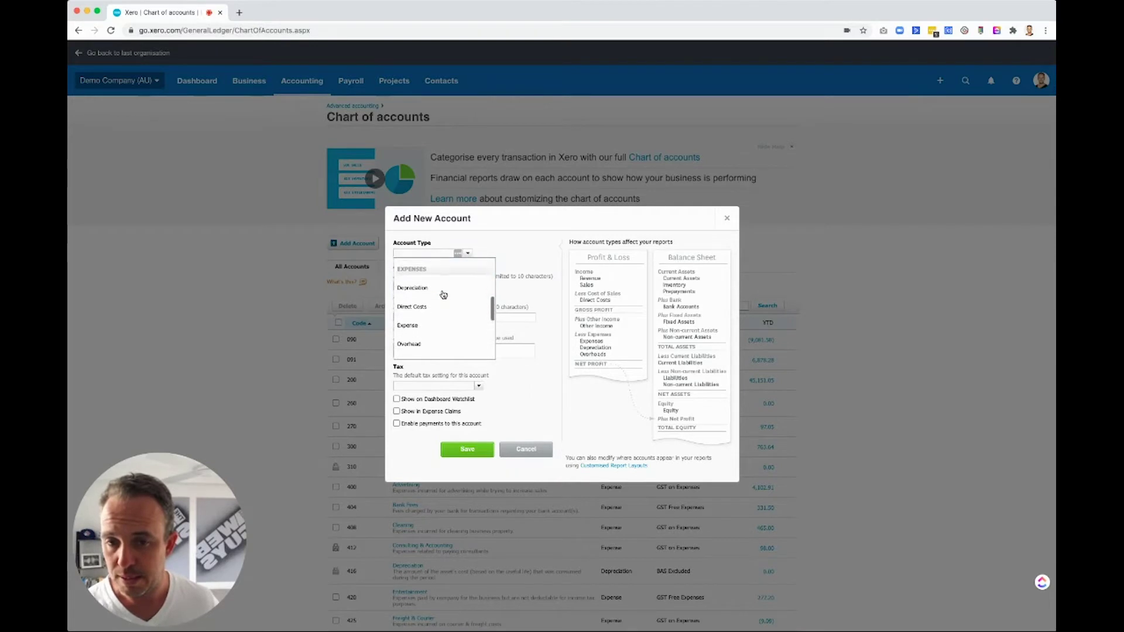
pyautogui.scroll(-4, 444, 295)
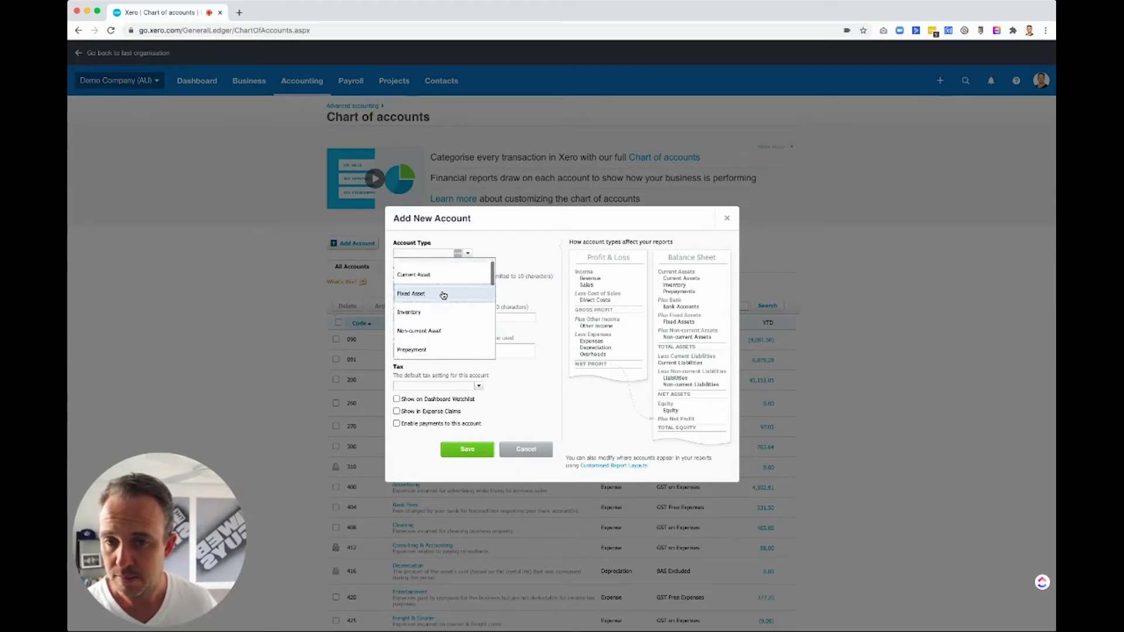
pyautogui.scroll(-5, 443, 295)
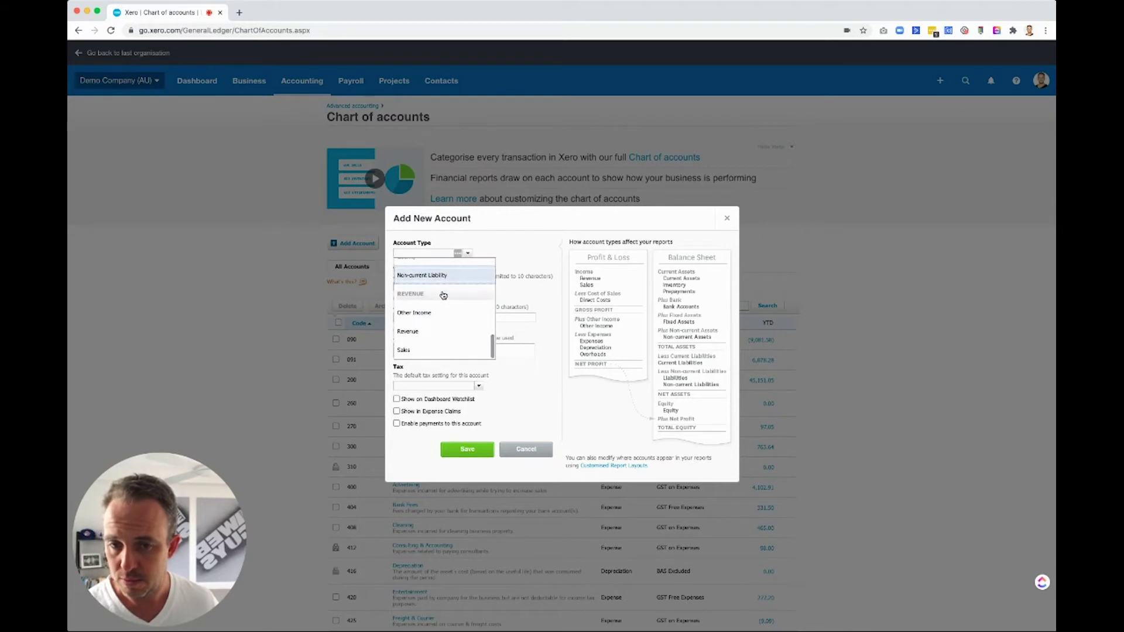
pyautogui.click(435, 350)
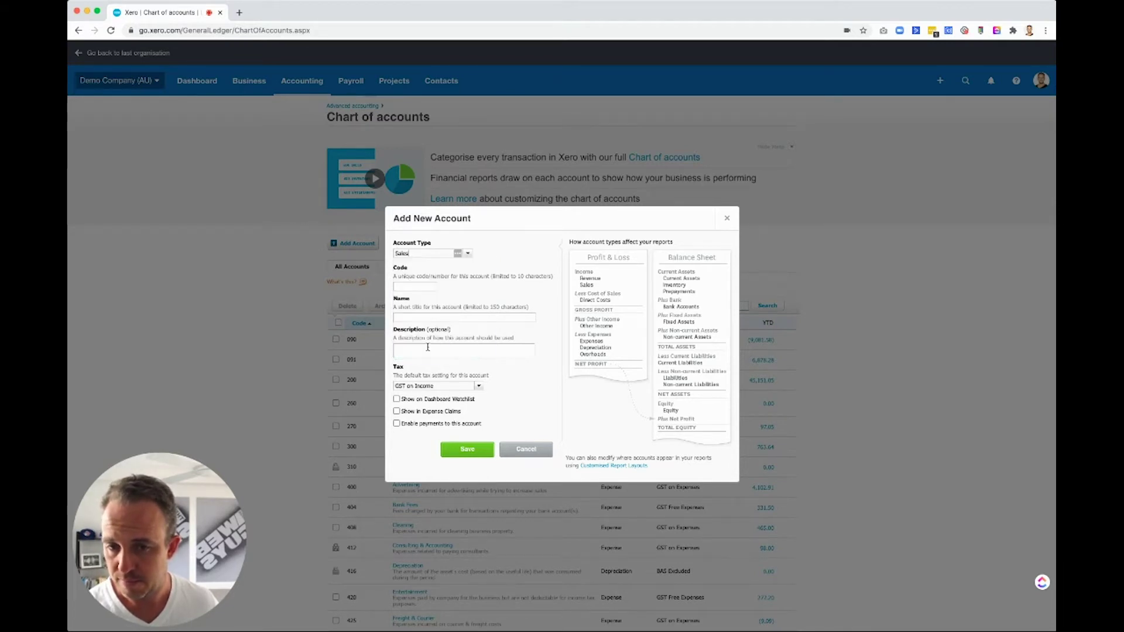
# Give the new account code 201, the name "Blocked Drains" and the description "This is a blocked drain sale".
pyautogui.click(410, 286)
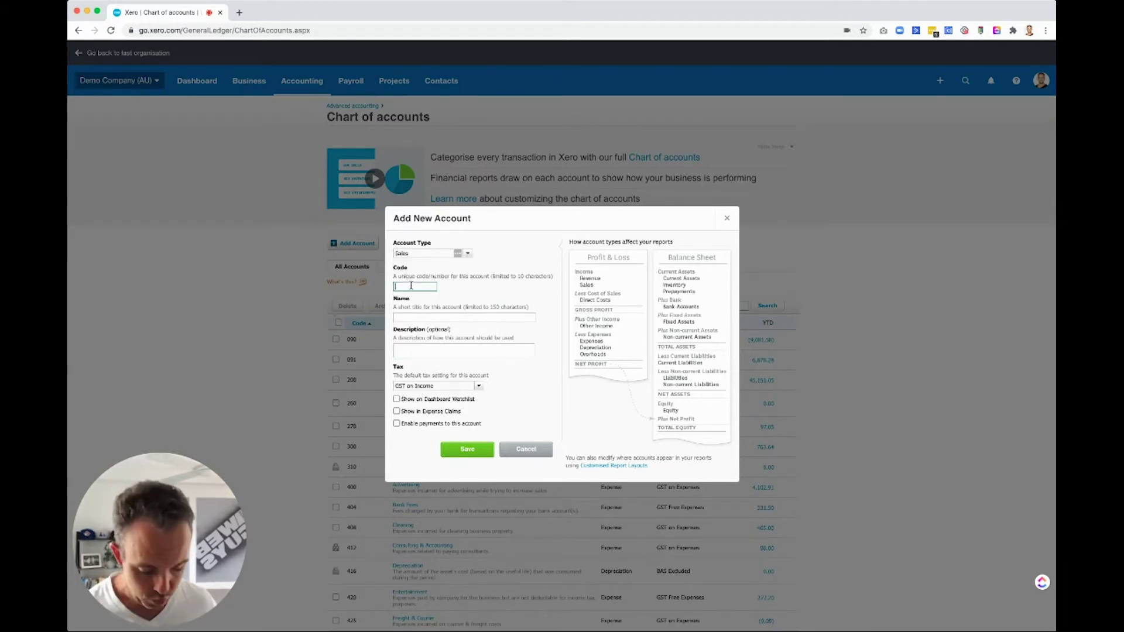
pyautogui.write('201')
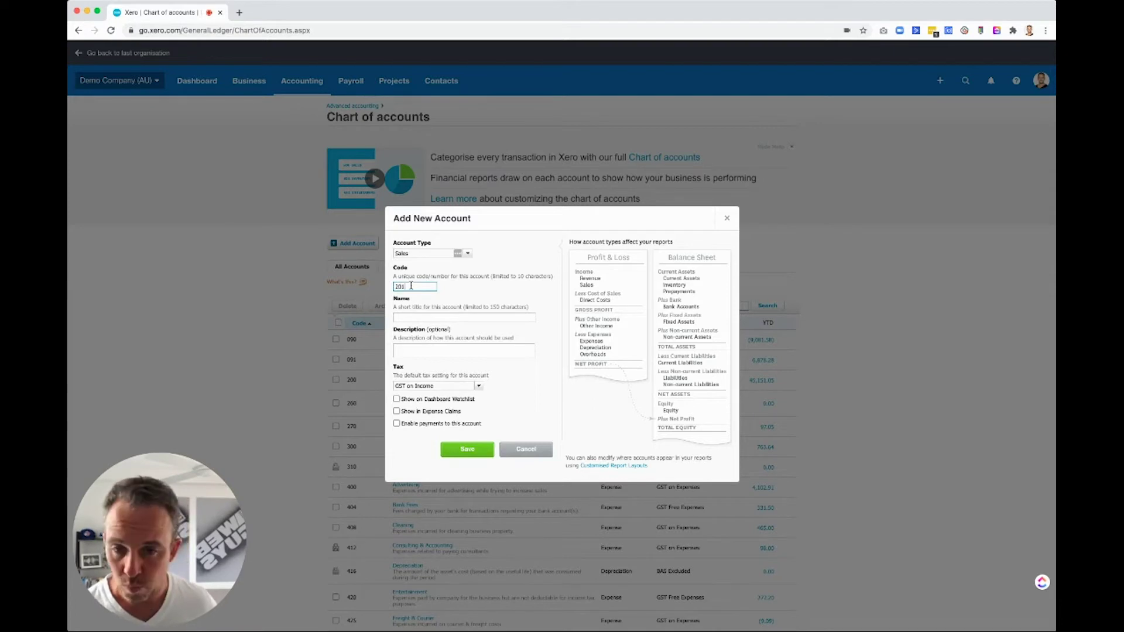
pyautogui.click(412, 320)
pyautogui.write('Bl')
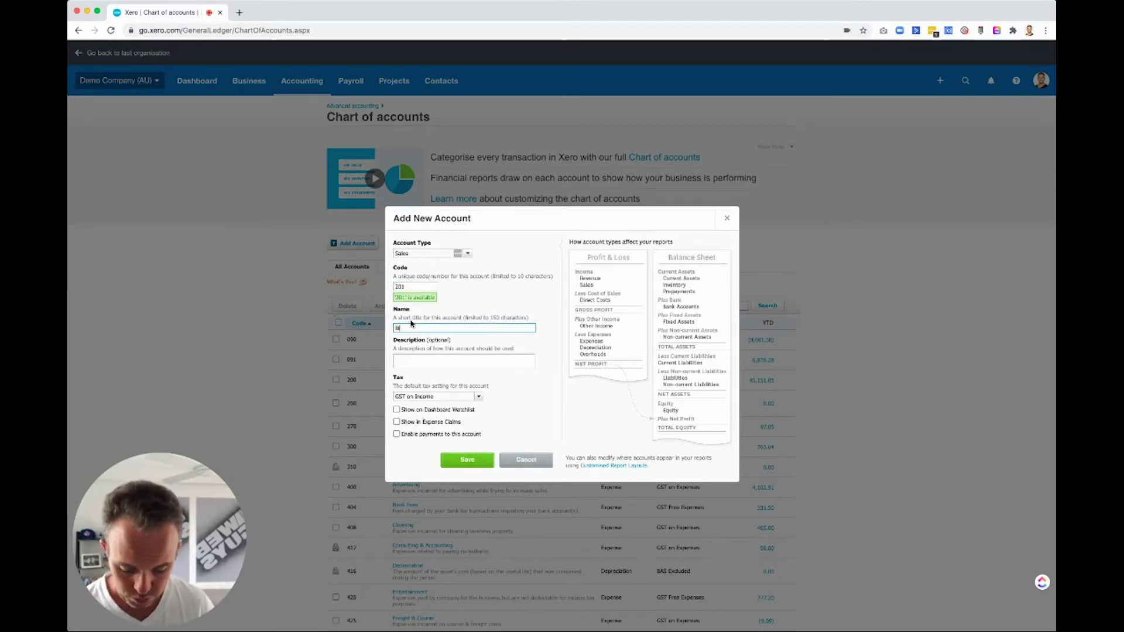
pyautogui.write('ocked Drains')
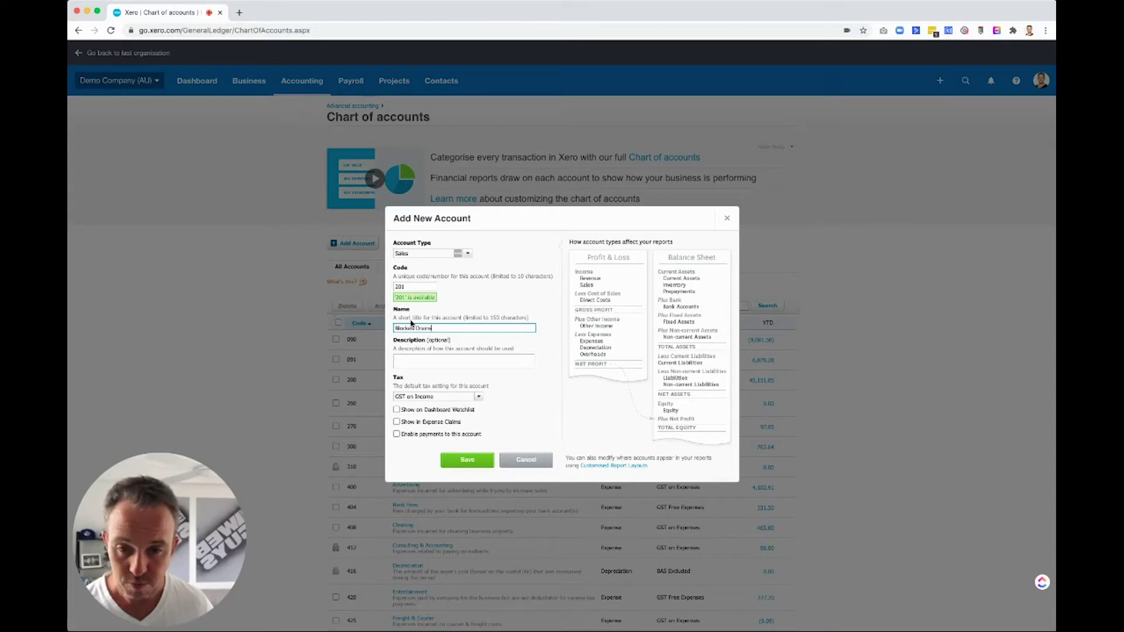
pyautogui.click(412, 361)
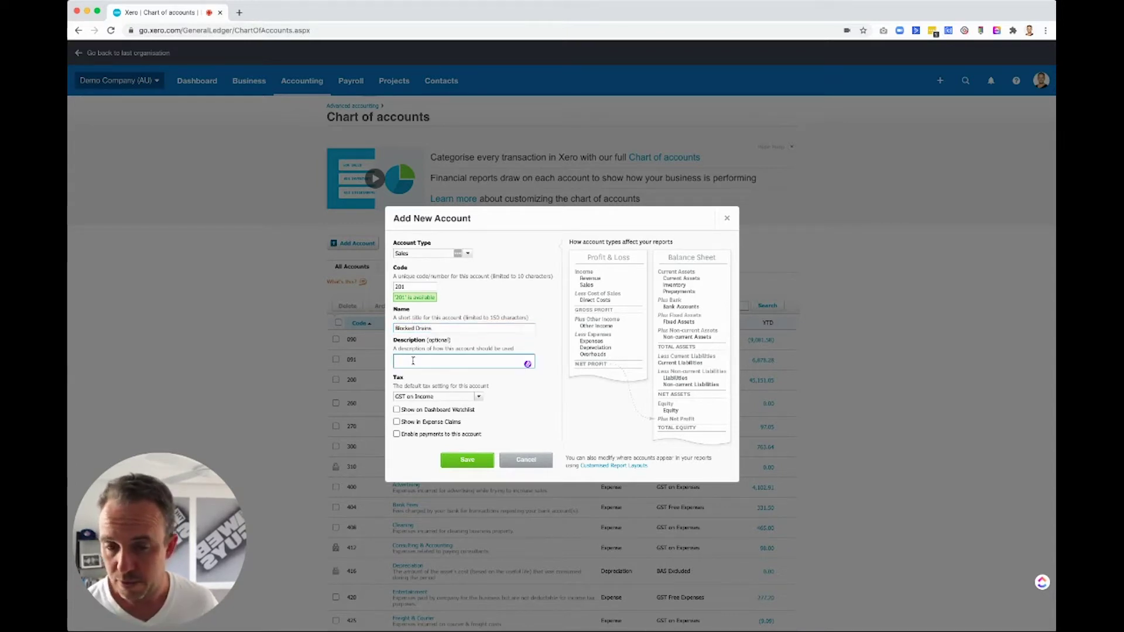
pyautogui.write('This')
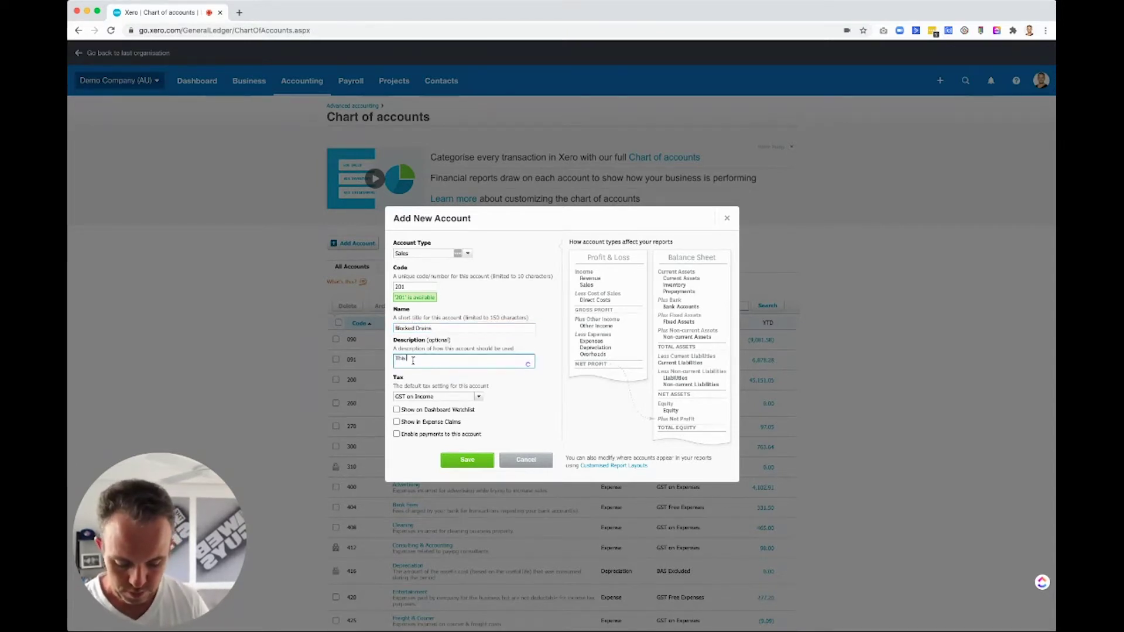
pyautogui.write(' is for blocked drain sale')
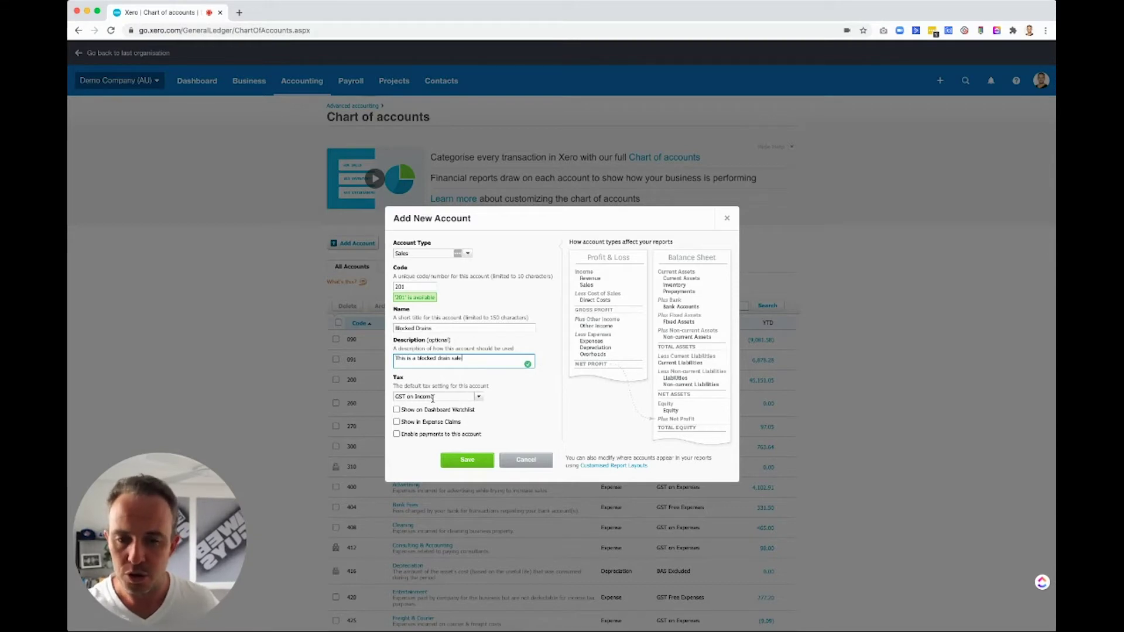
# Enable the dashboard watchlist, expense claims and payments options for the Blocked Drains account and save it.
pyautogui.click(397, 409)
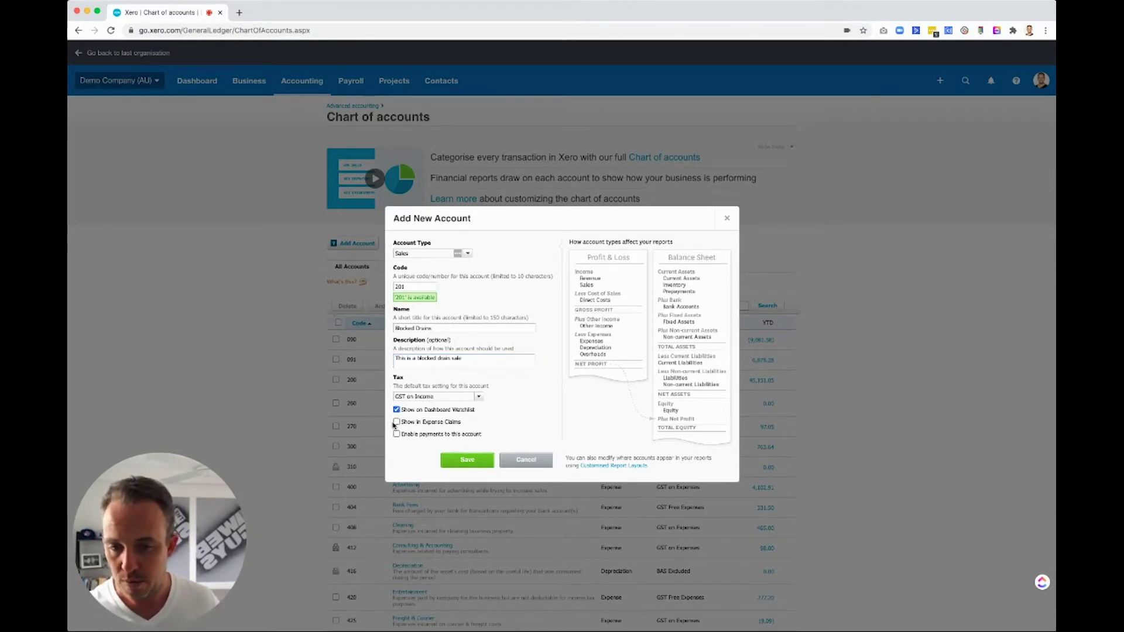
pyautogui.click(396, 422)
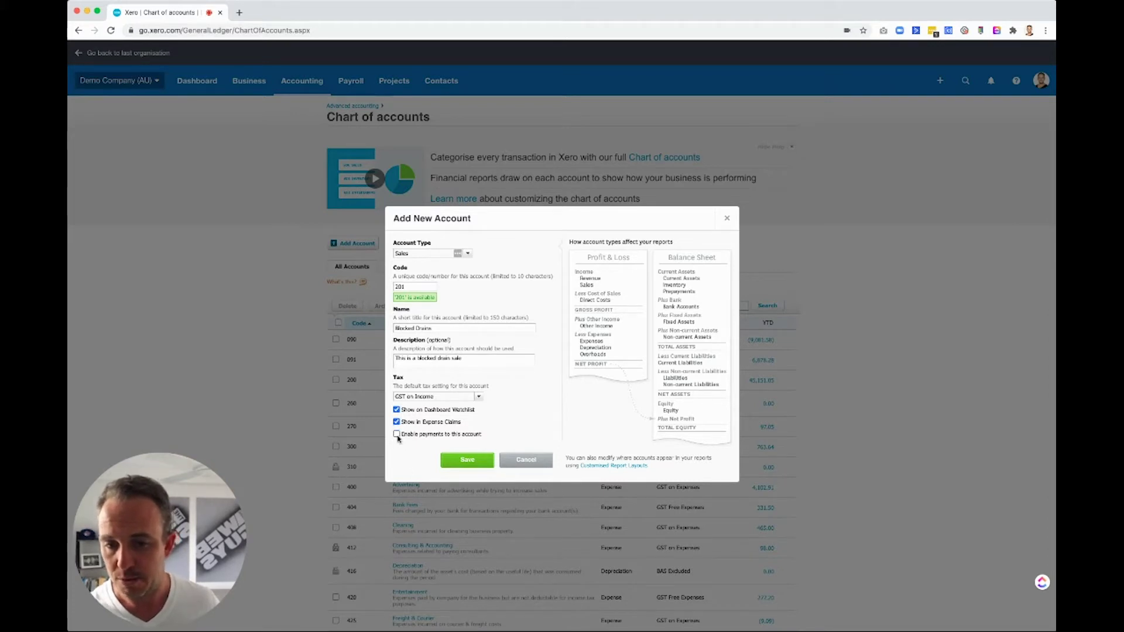
pyautogui.click(396, 434)
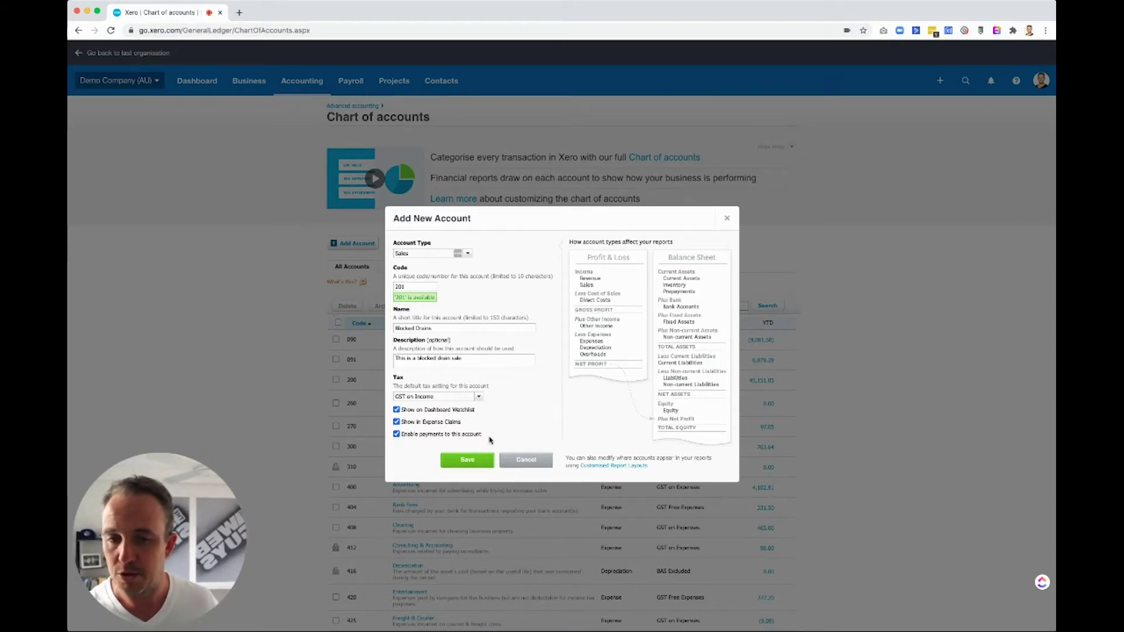
pyautogui.click(474, 462)
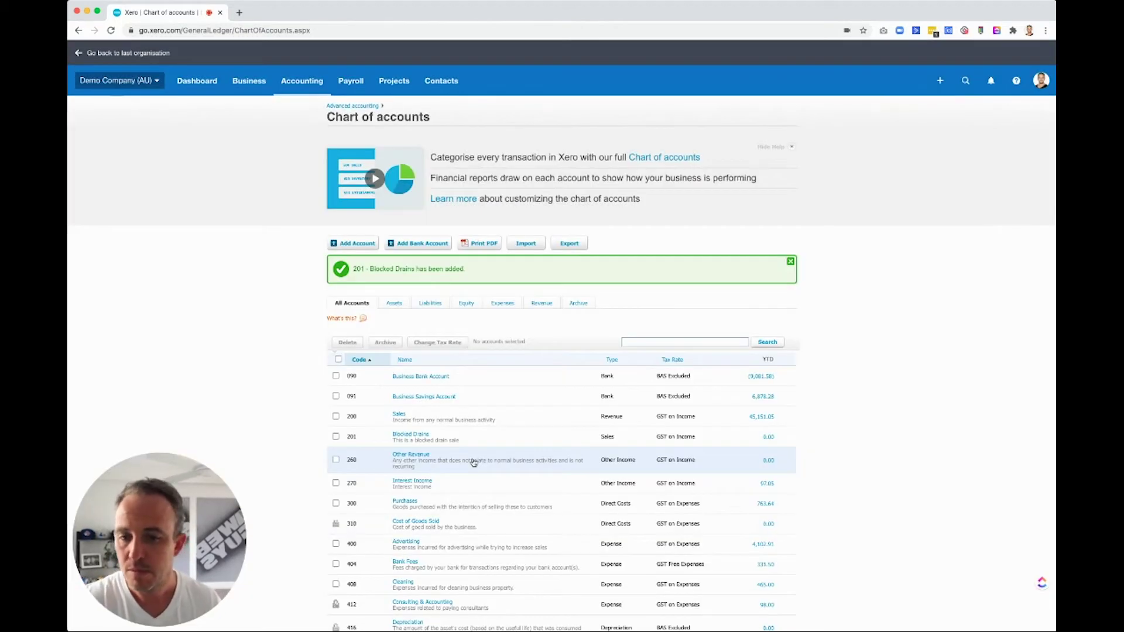
# Start another new account in the chart of accounts with the account type Direct Costs.
pyautogui.scroll(-2, 513, 506)
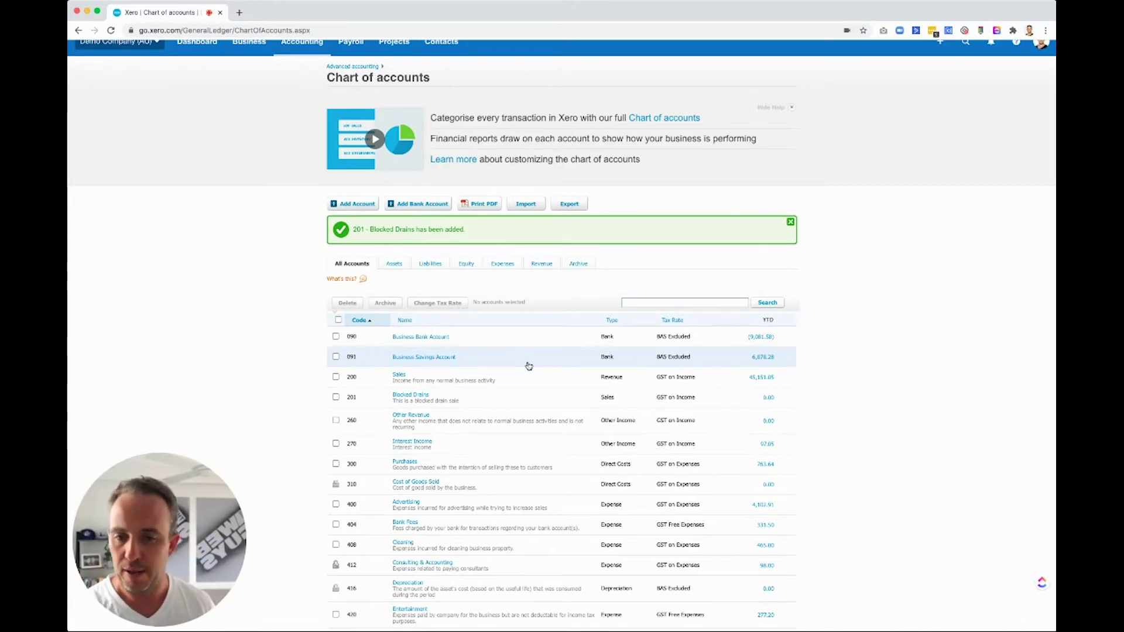
pyautogui.scroll(-5, 528, 366)
pyautogui.scroll(1, 528, 366)
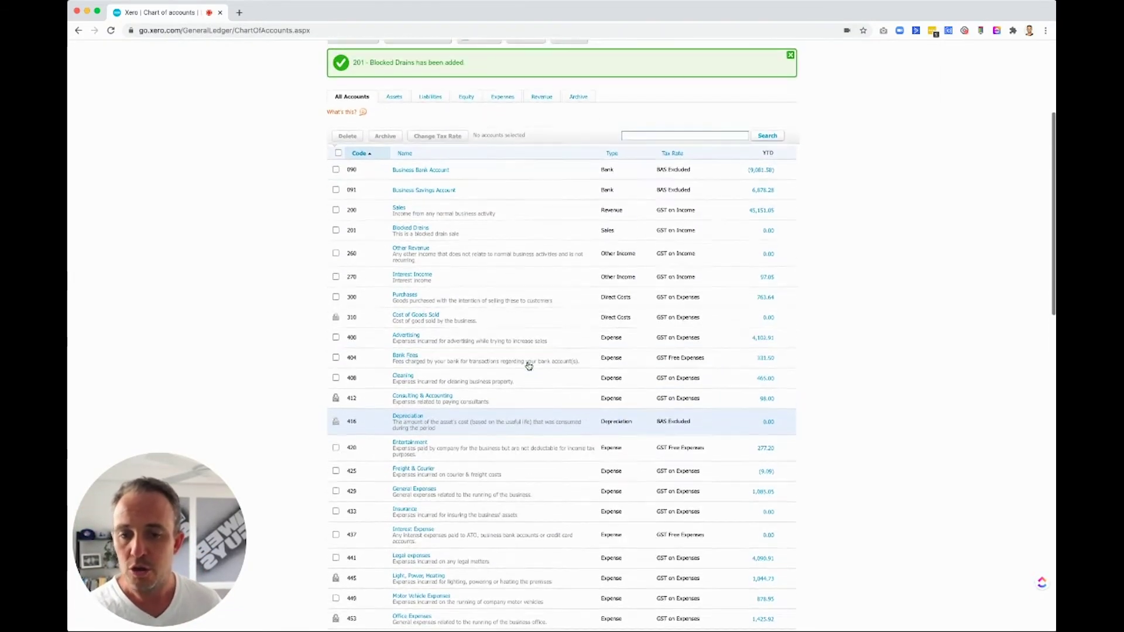
pyautogui.scroll(-1, 529, 366)
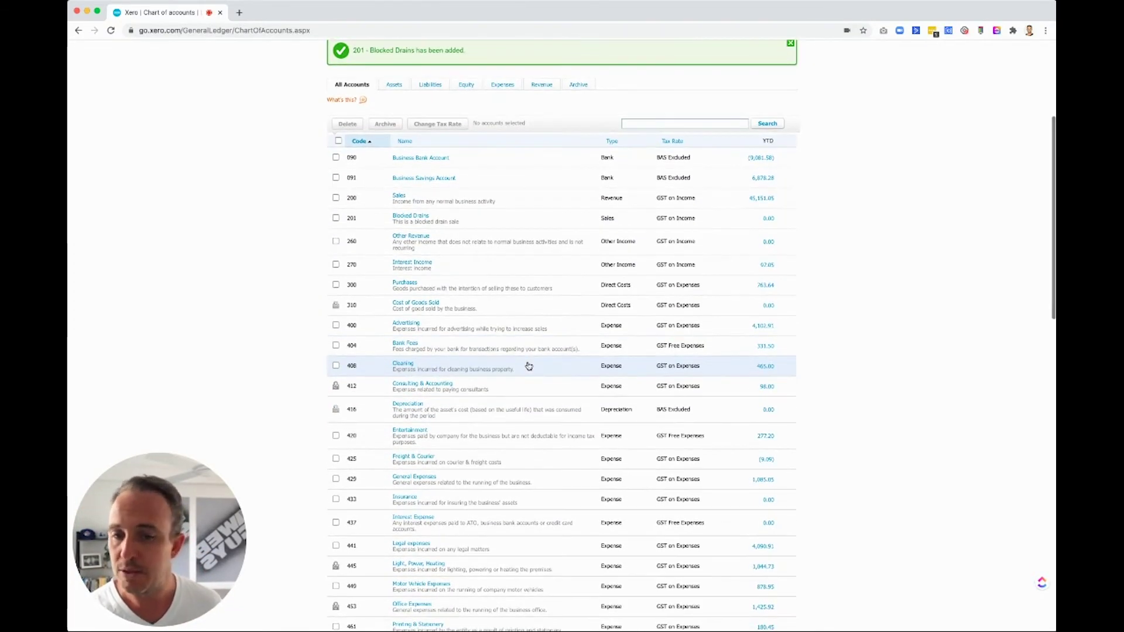
pyautogui.scroll(-1, 529, 366)
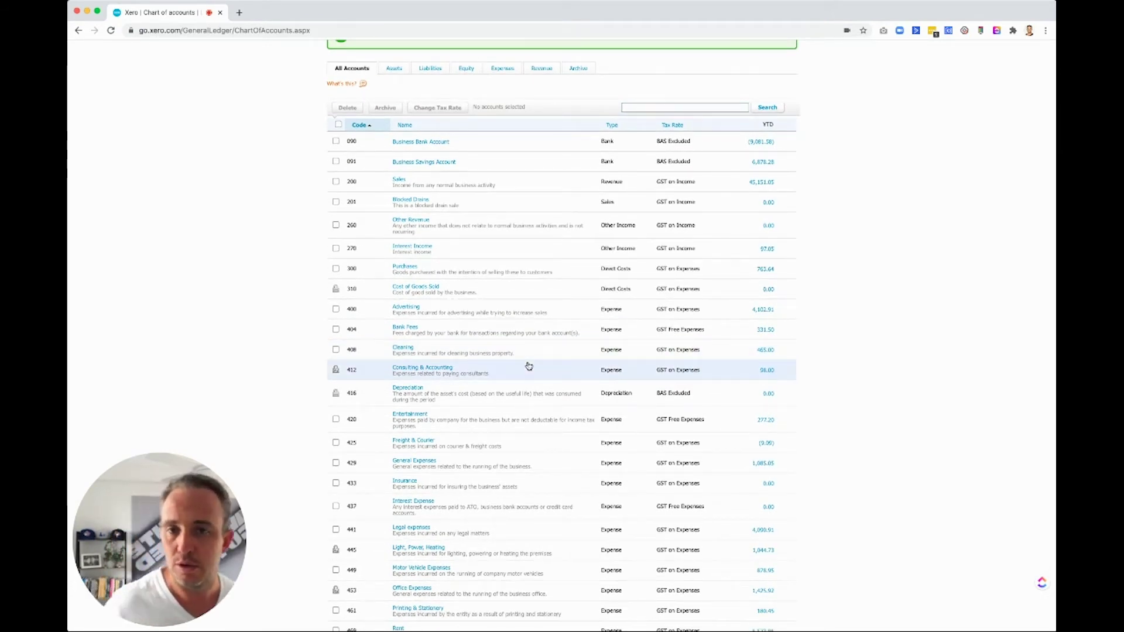
pyautogui.scroll(5, 528, 366)
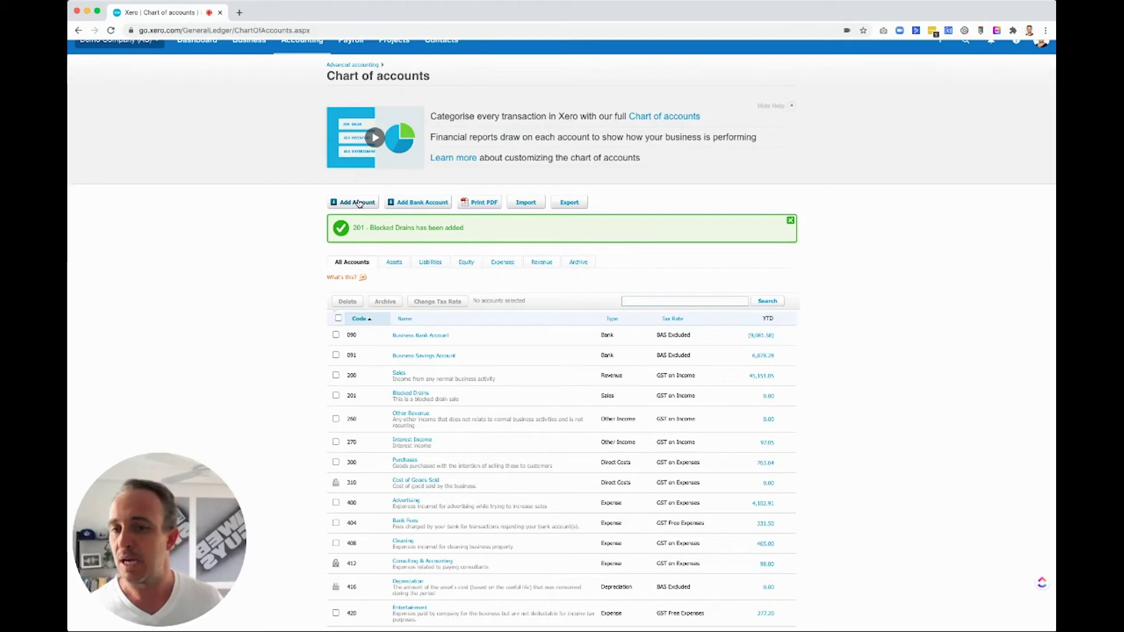
pyautogui.click(359, 203)
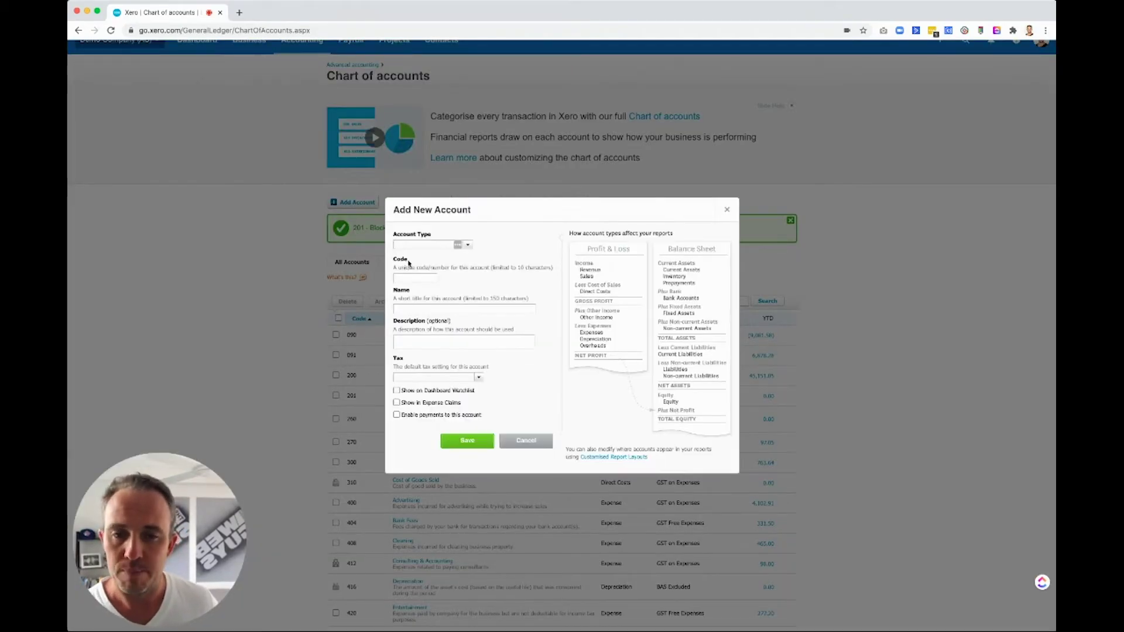
pyautogui.click(460, 244)
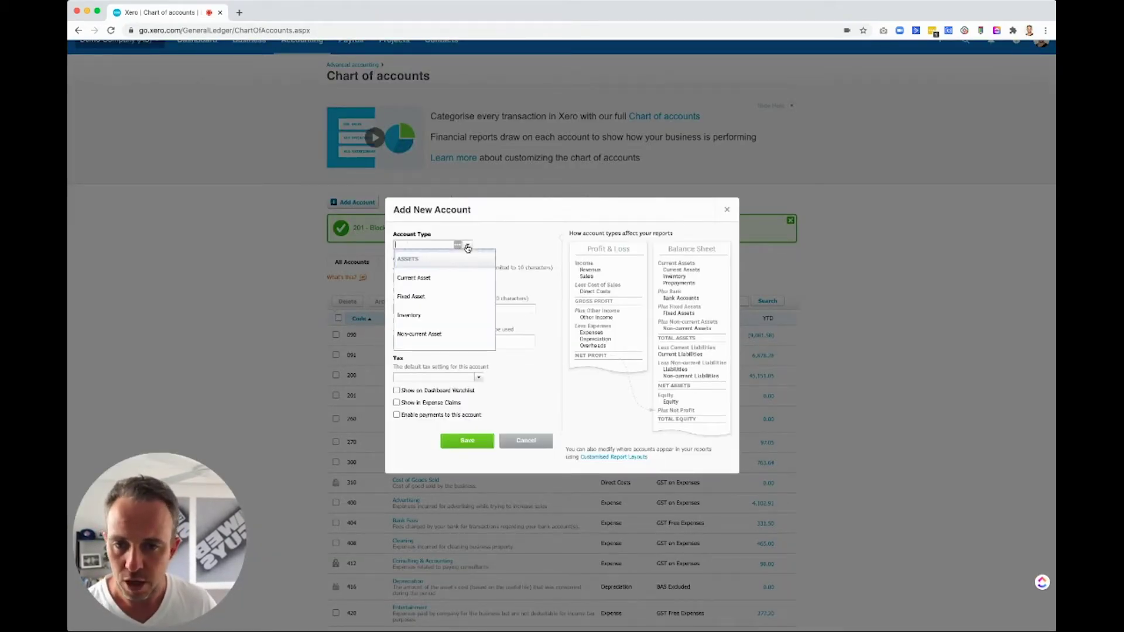
pyautogui.scroll(-3, 445, 321)
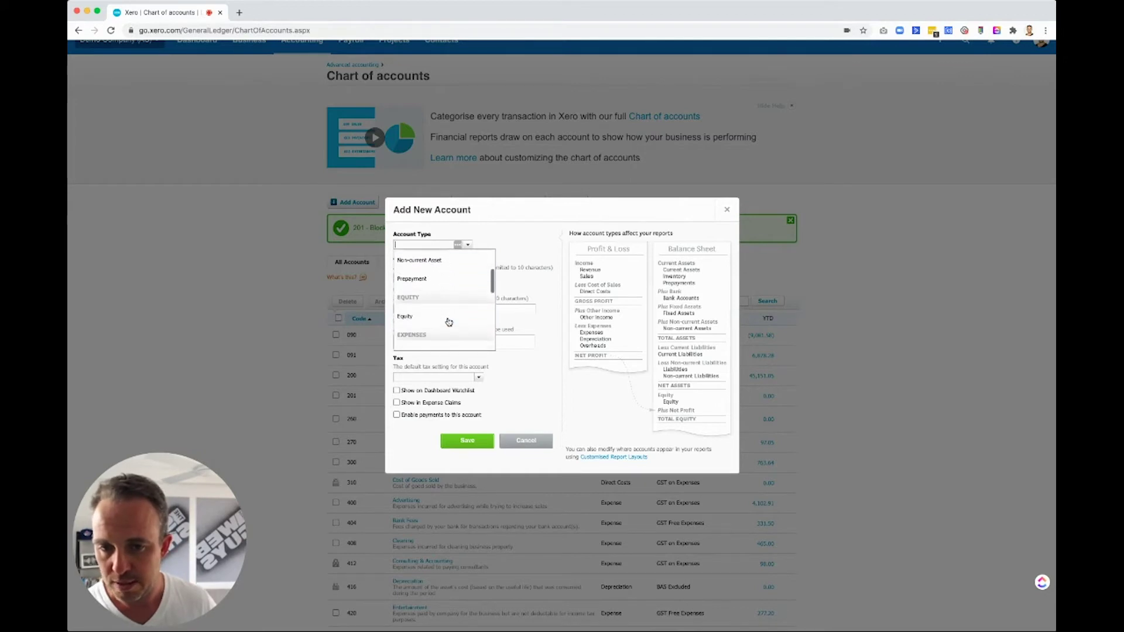
pyautogui.scroll(-3, 448, 322)
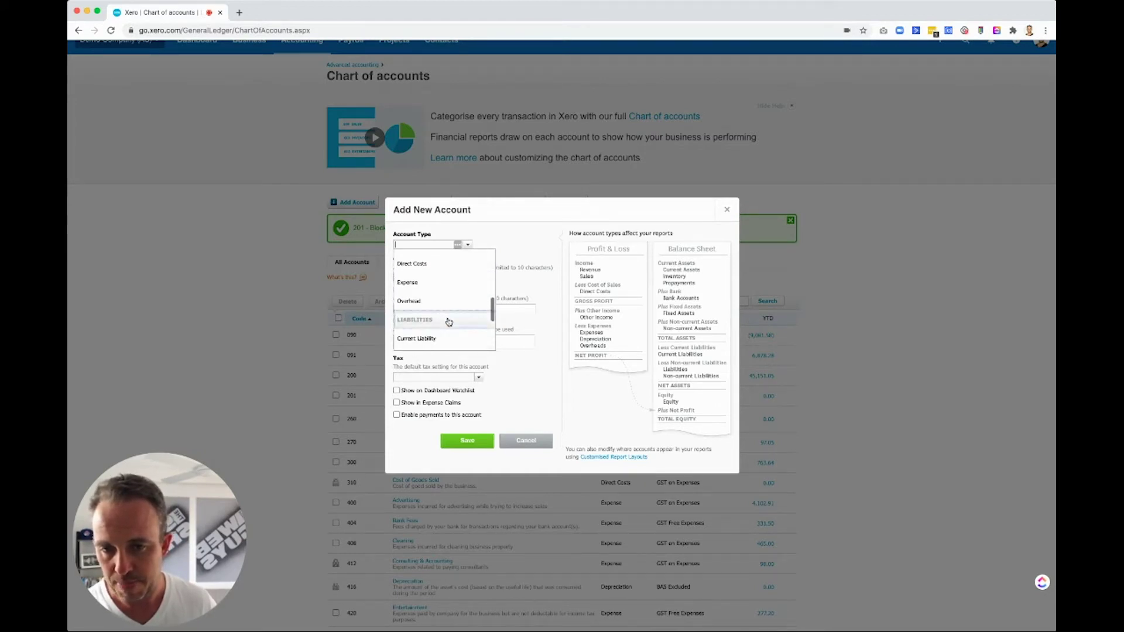
pyautogui.click(430, 279)
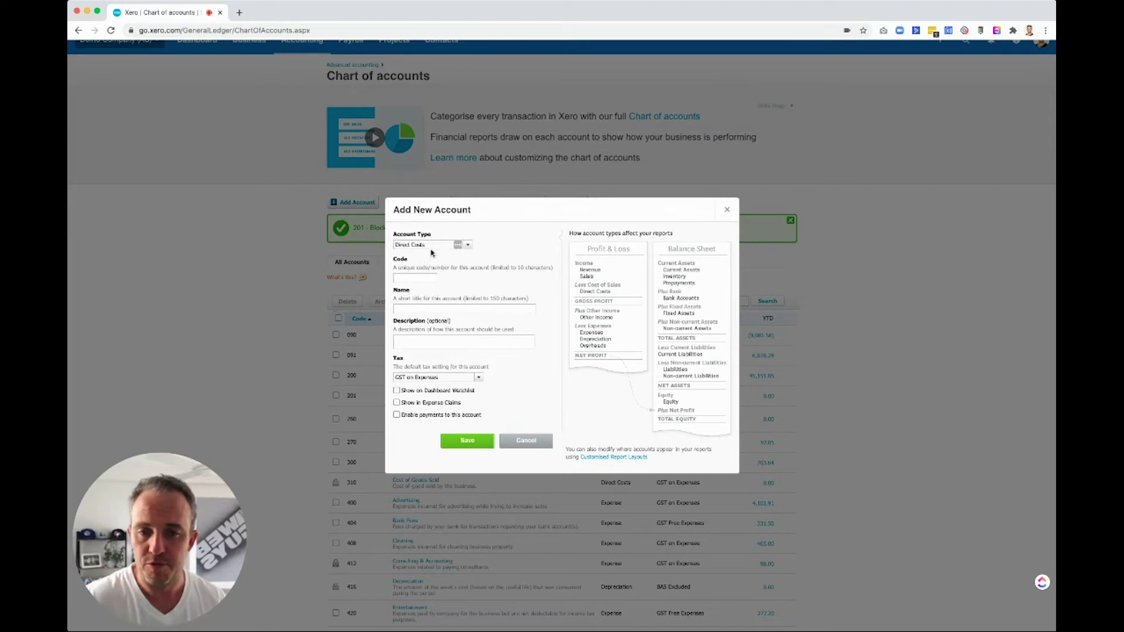
# Check which codes the chart of accounts already uses and give the new direct costs account the code 806.
pyautogui.scroll(-1, 436, 251)
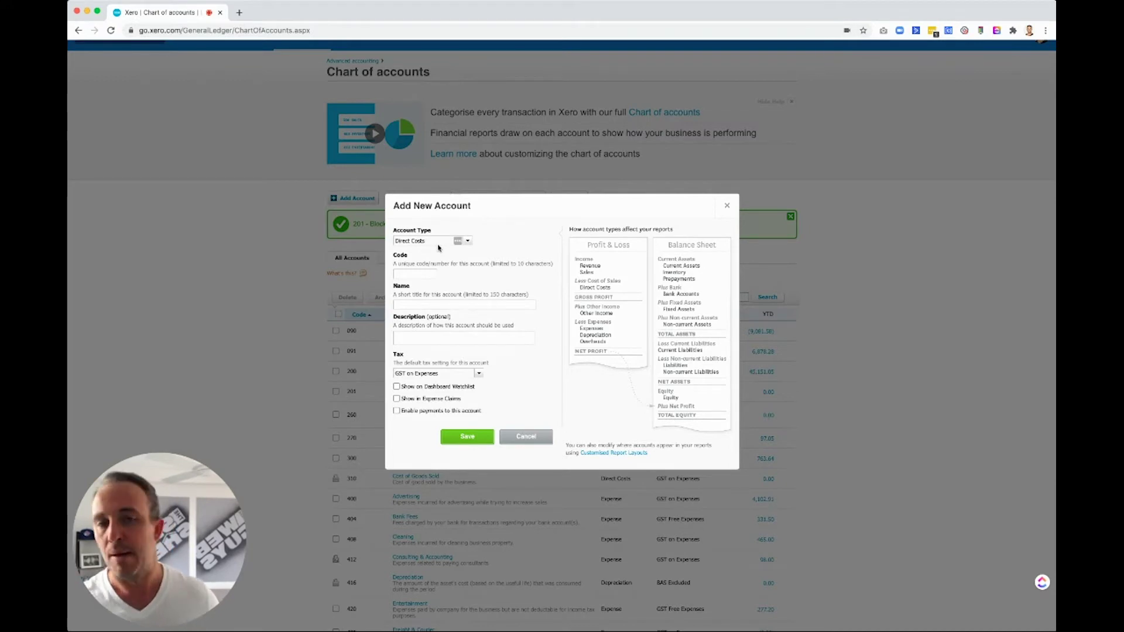
pyautogui.click(406, 275)
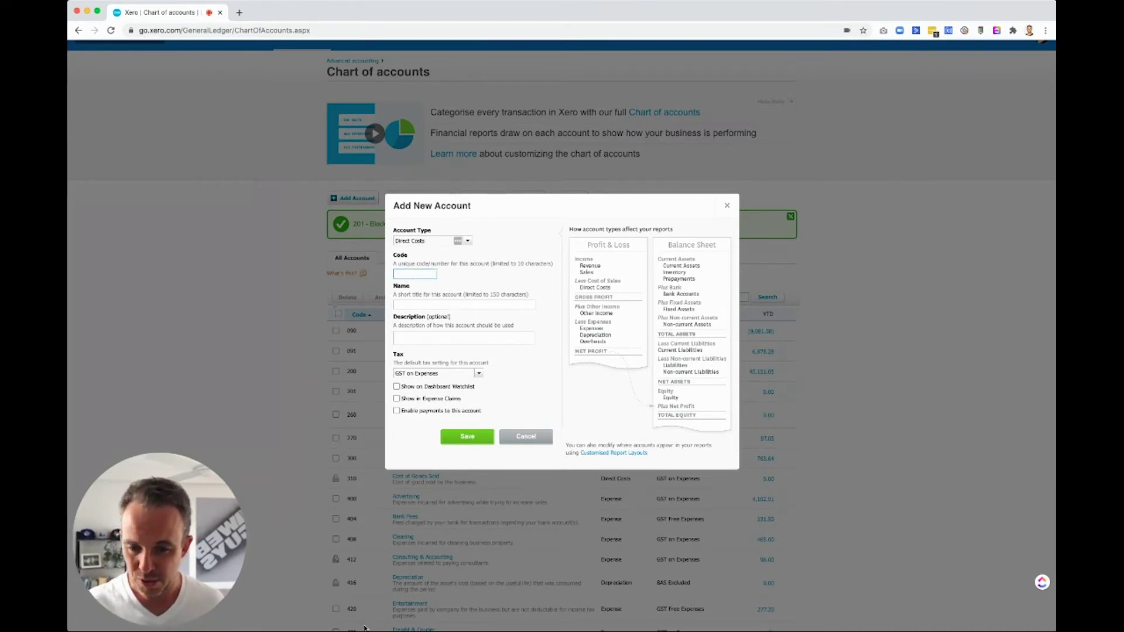
pyautogui.scroll(-3, 349, 531)
pyautogui.scroll(-7, 350, 531)
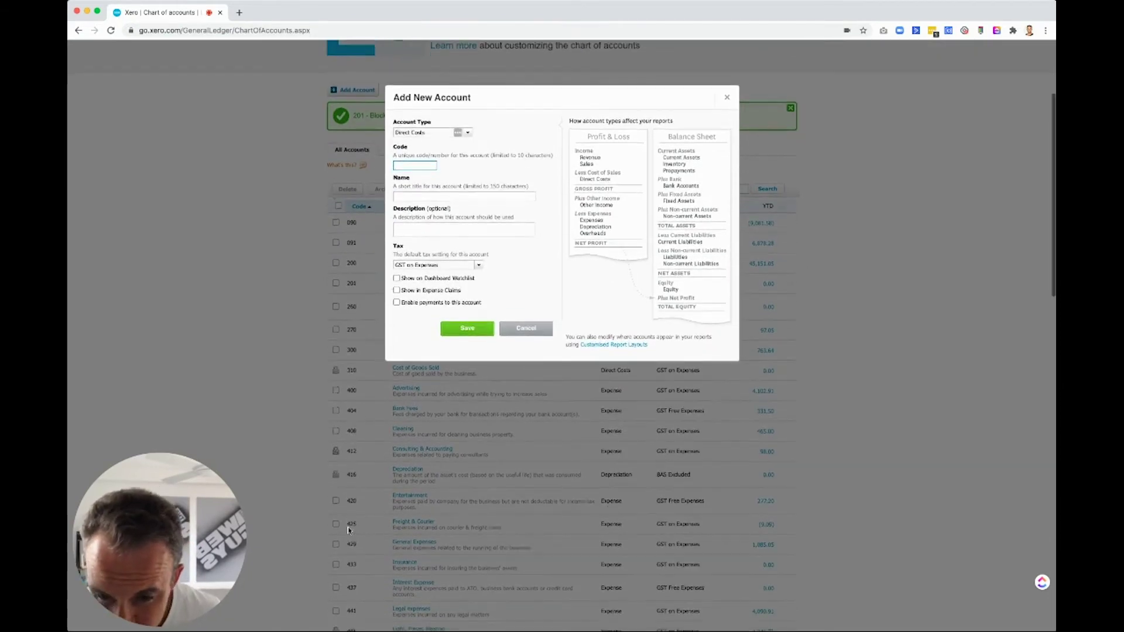
pyautogui.scroll(-13, 349, 531)
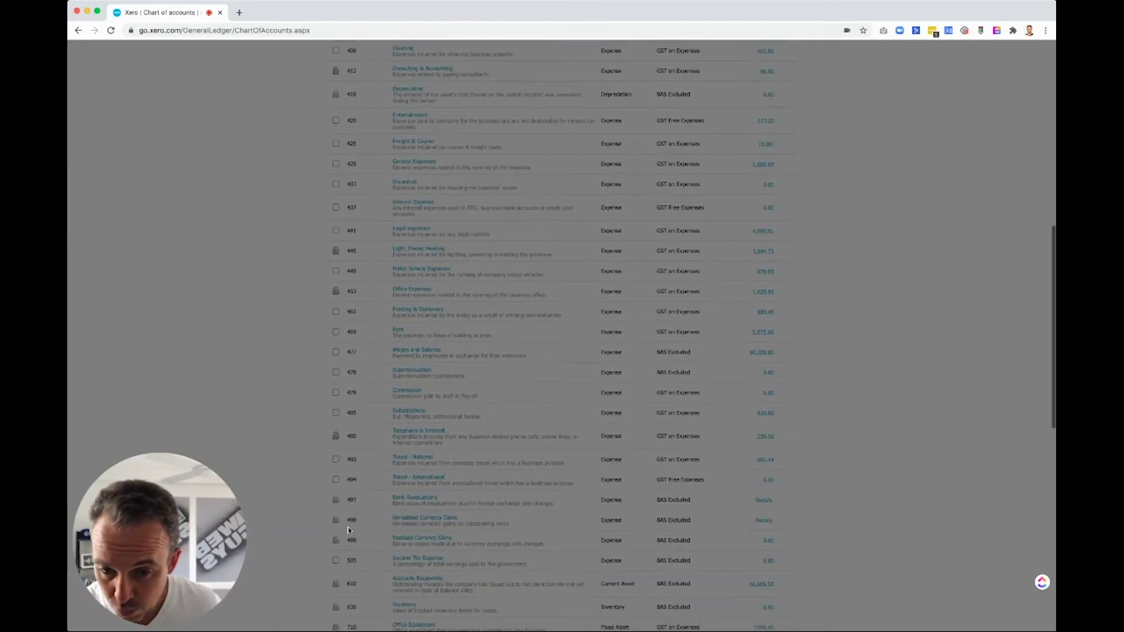
pyautogui.scroll(-7, 350, 531)
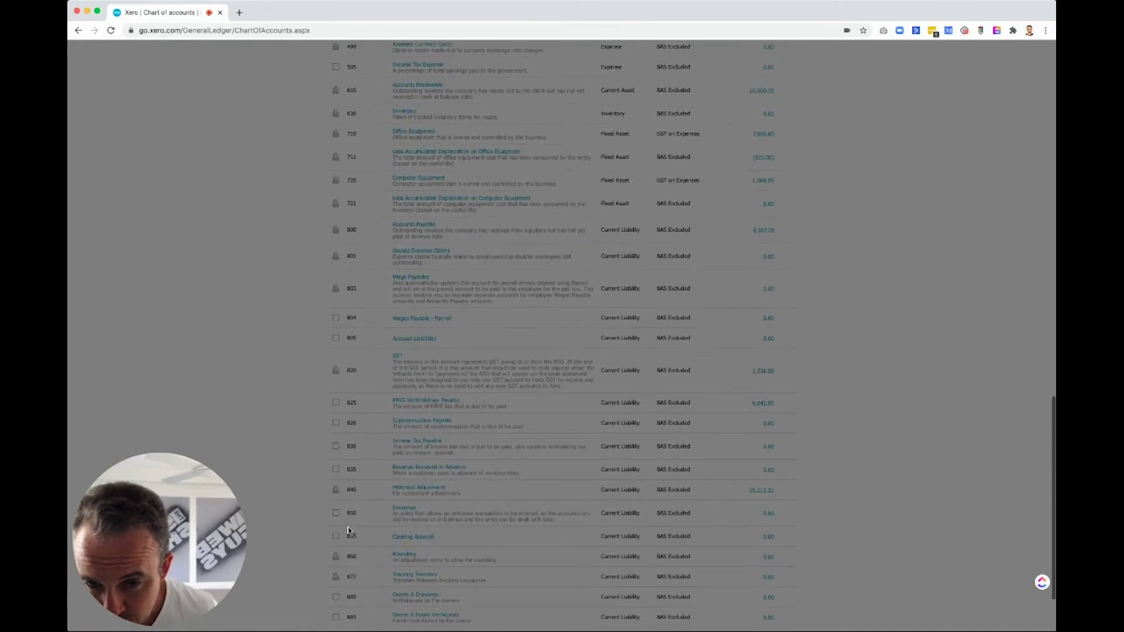
pyautogui.scroll(-2, 349, 530)
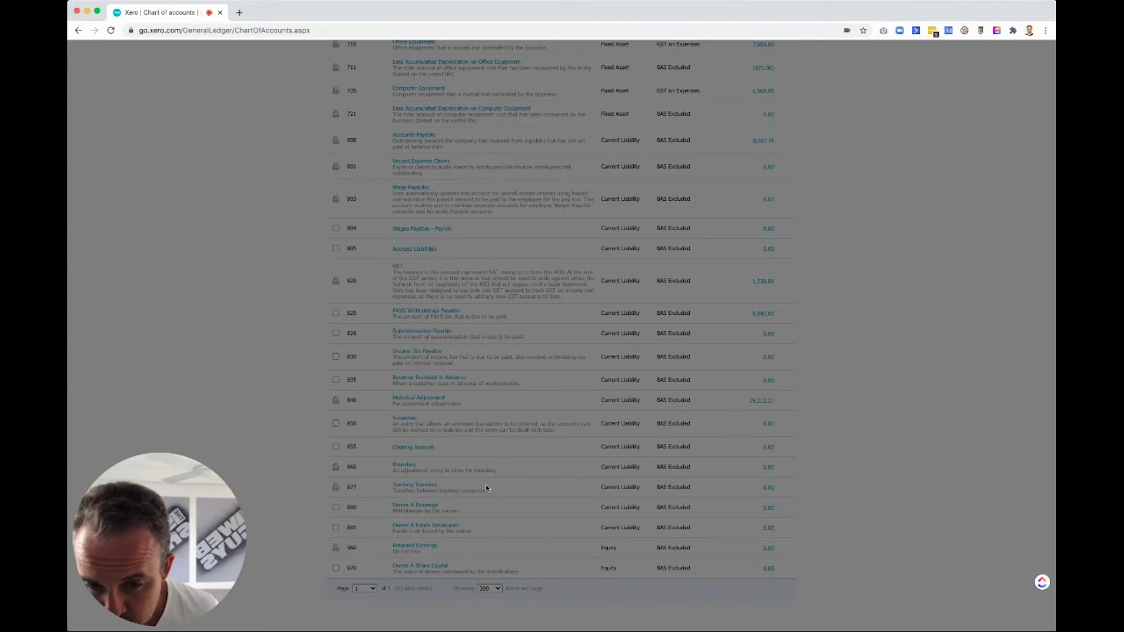
pyautogui.scroll(4, 486, 488)
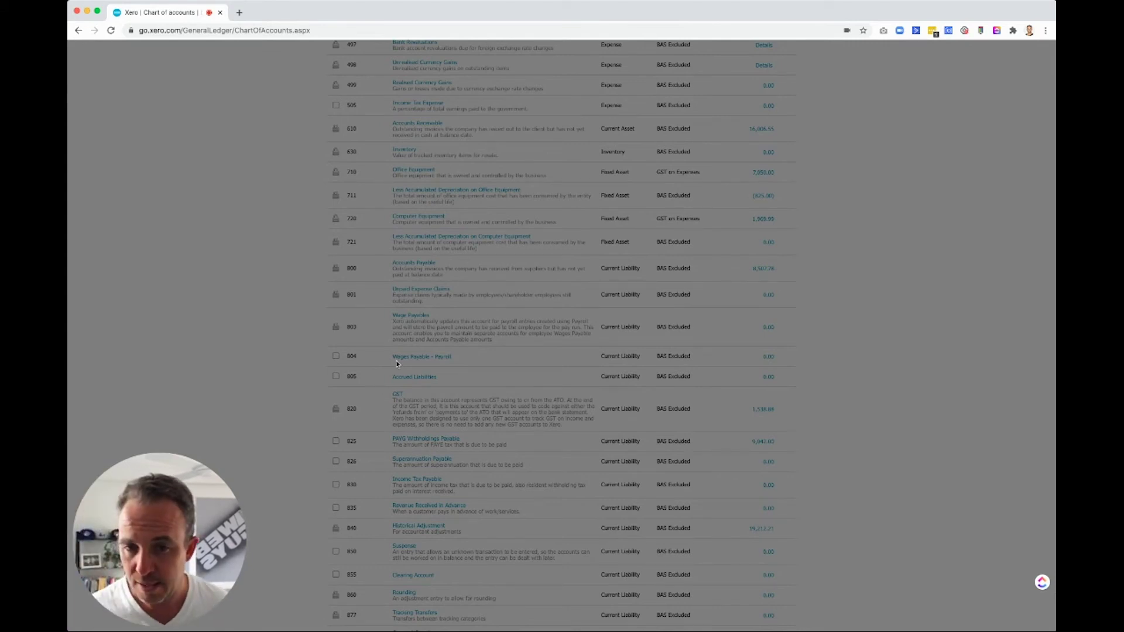
pyautogui.scroll(5, 389, 325)
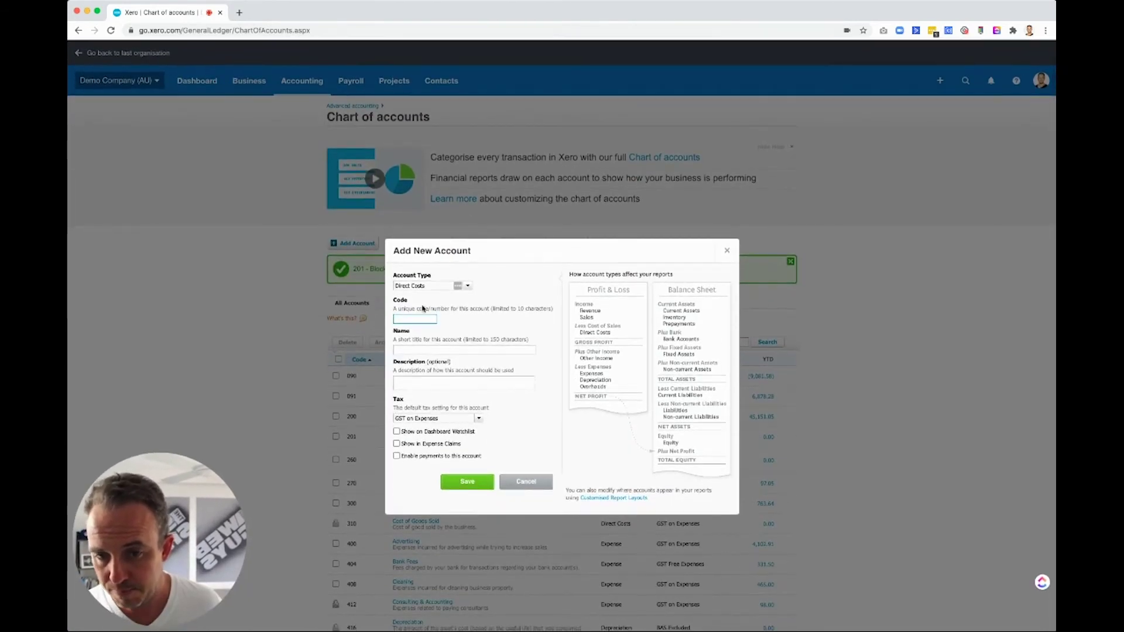
pyautogui.write('806')
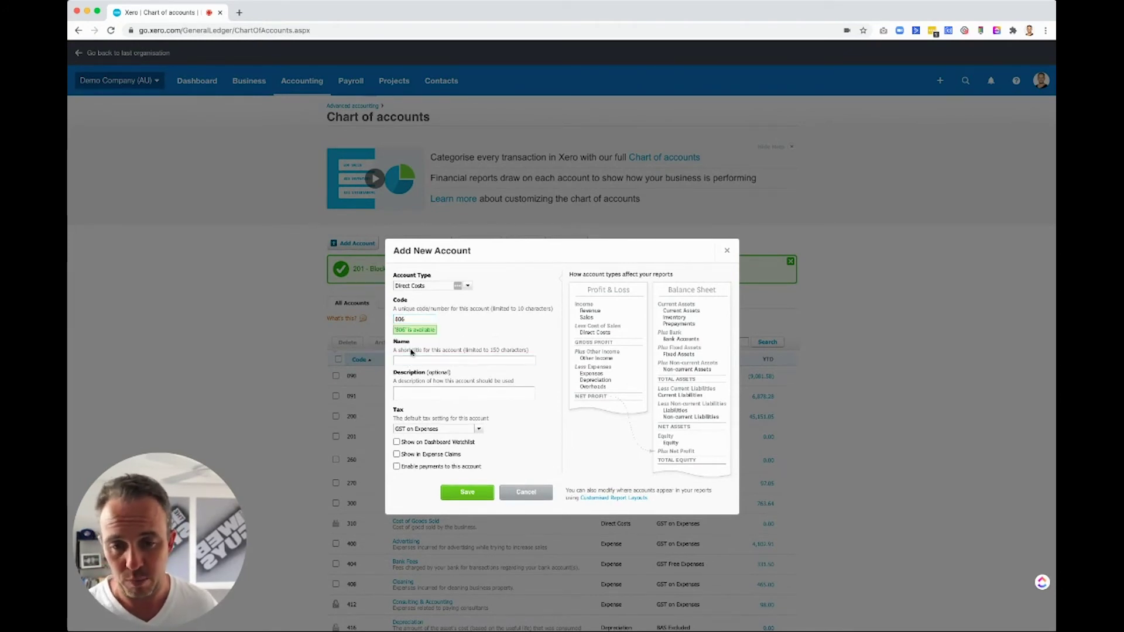
# Name the new direct costs account "XYZ Roof Contracting".
pyautogui.click(525, 361)
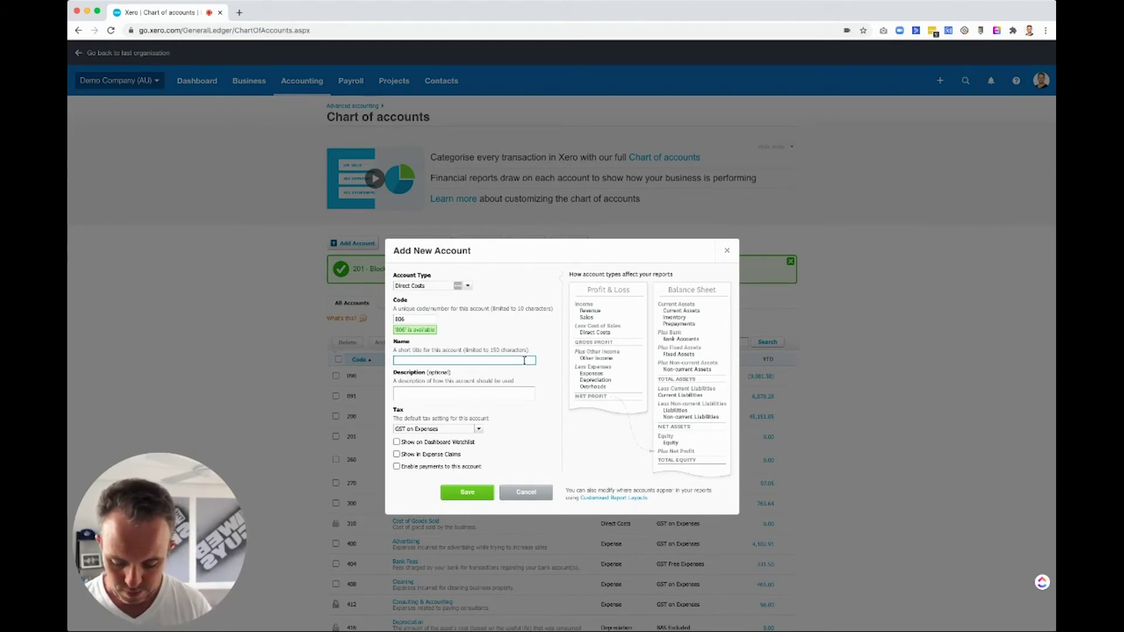
pyautogui.write('XYZ Roof')
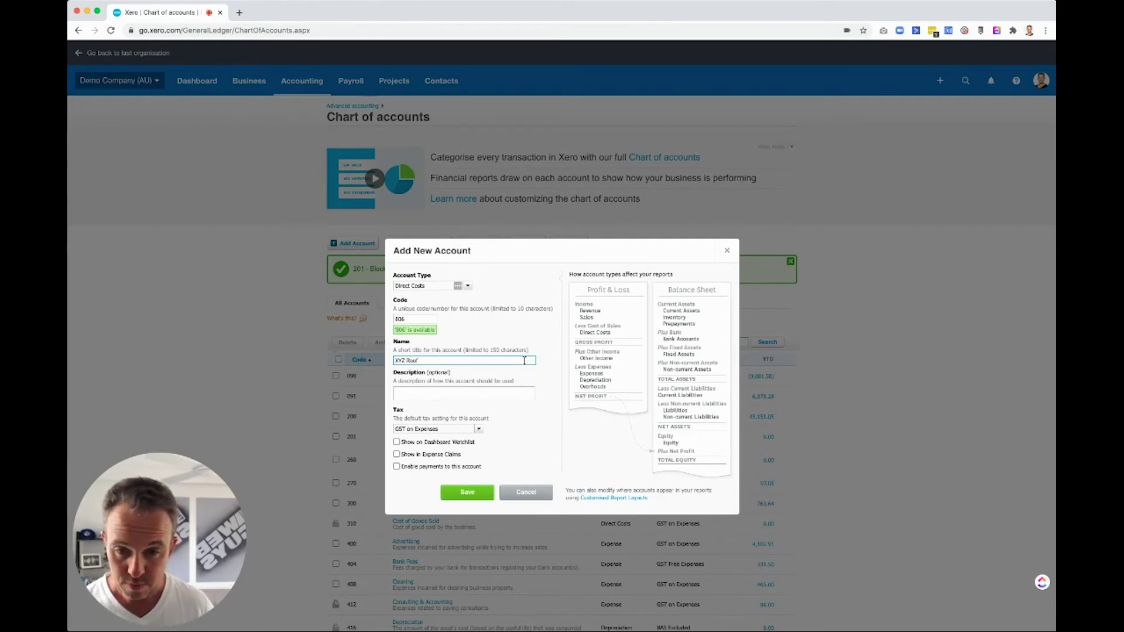
pyautogui.write(' Contracting')
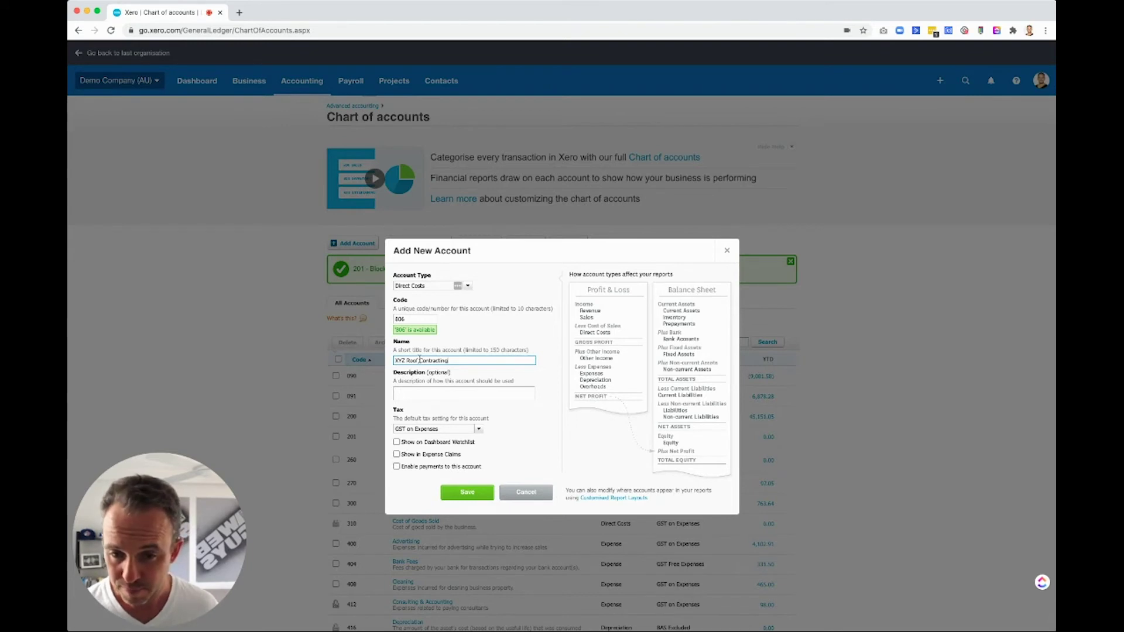
pyautogui.moveTo(450, 361); pyautogui.dragTo(378, 366)
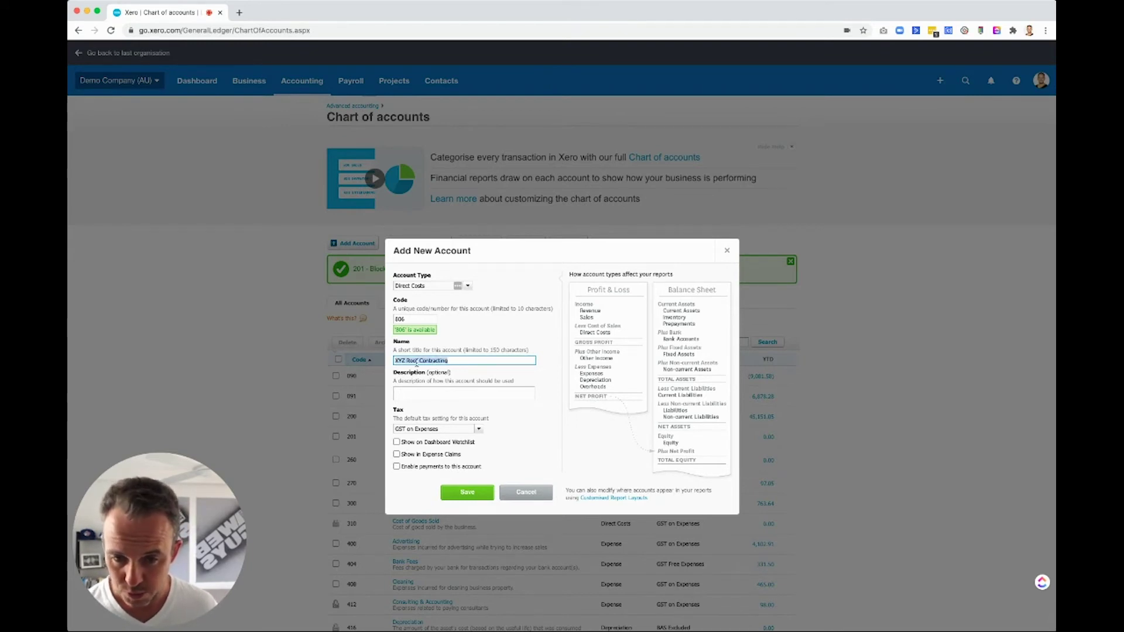
# Enable the dashboard watchlist, expense claims and payments options for the XYZ Roof Contracting account and save it.
pyautogui.click(396, 442)
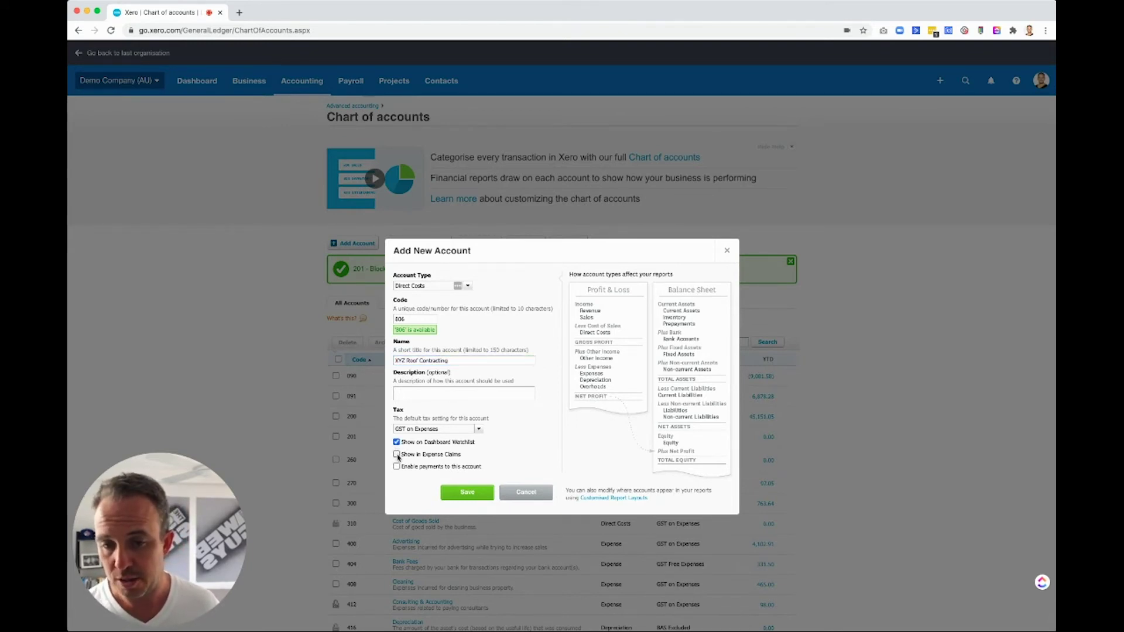
pyautogui.click(397, 455)
pyautogui.click(396, 467)
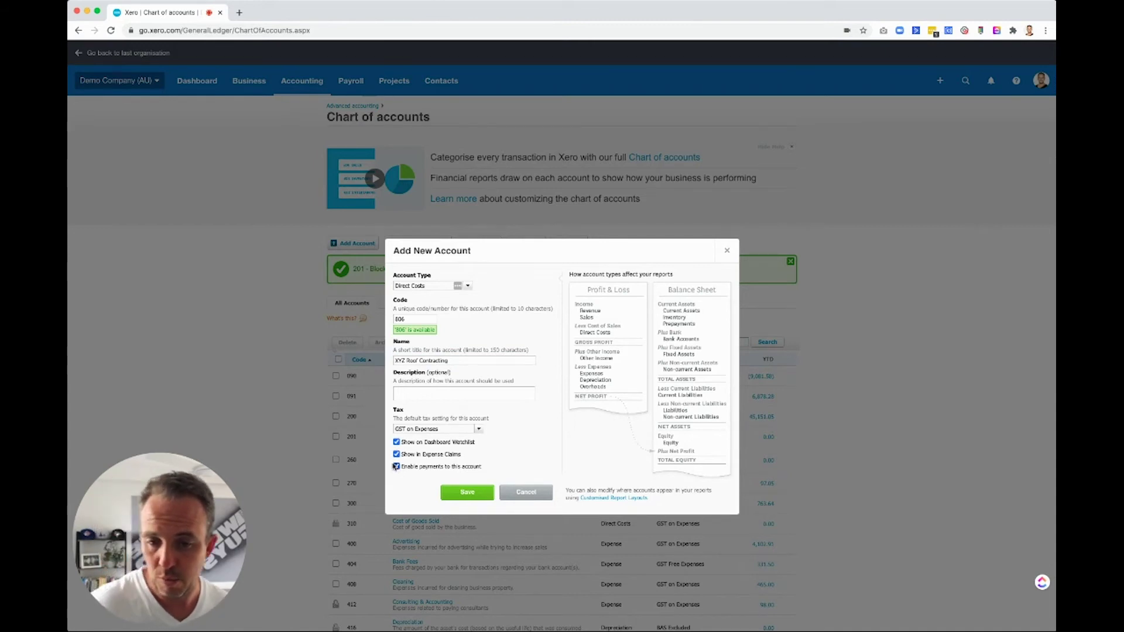
pyautogui.click(468, 494)
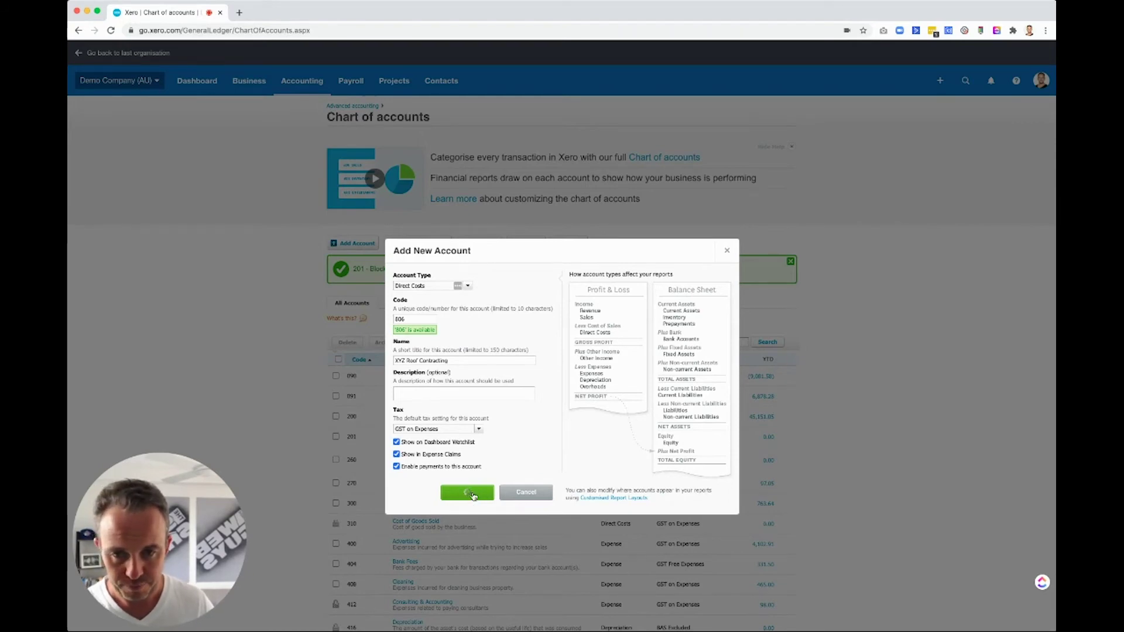
# Look for the new account in the chart of accounts and open the Business Bank Account reconciliation from the dashboard.
pyautogui.scroll(-15, 552, 404)
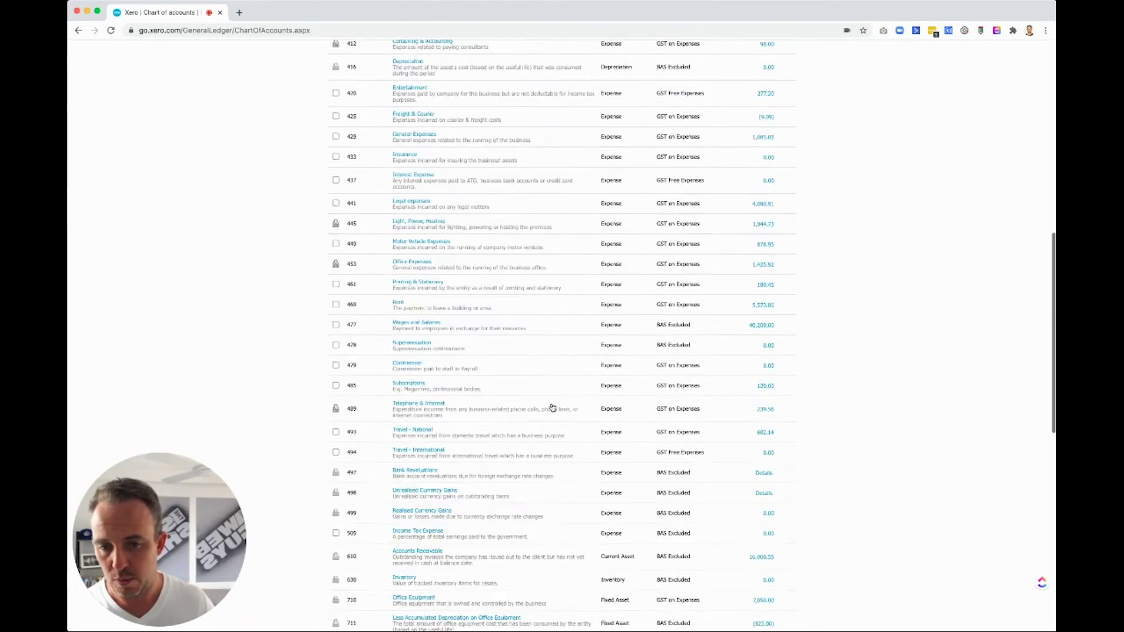
pyautogui.scroll(-1, 552, 408)
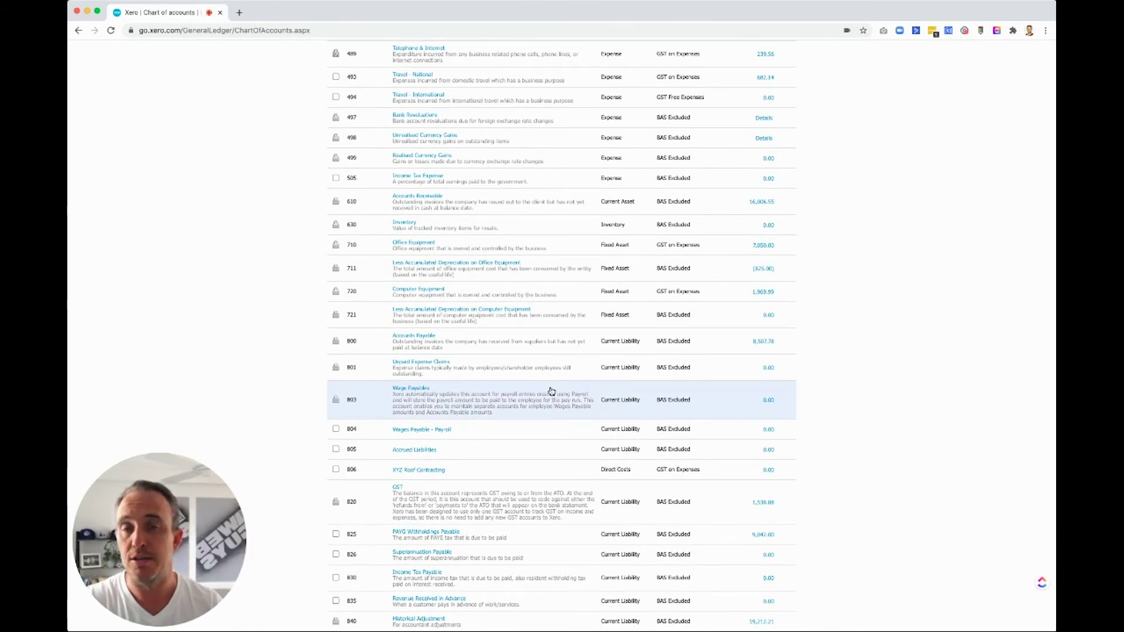
pyautogui.scroll(20, 550, 392)
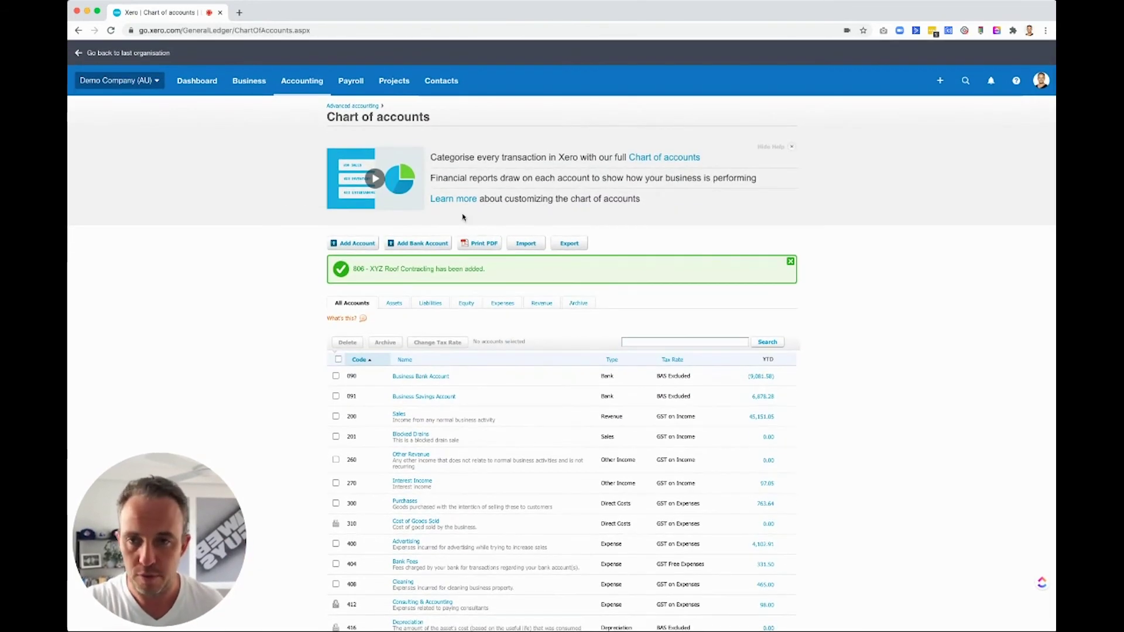
pyautogui.click(199, 82)
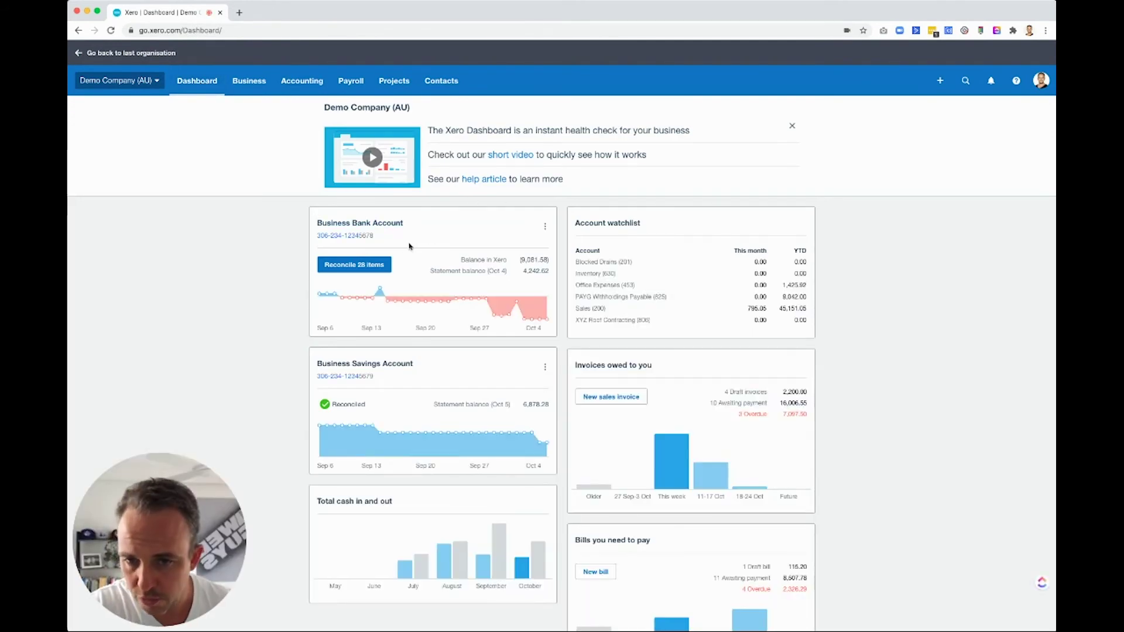
pyautogui.click(380, 262)
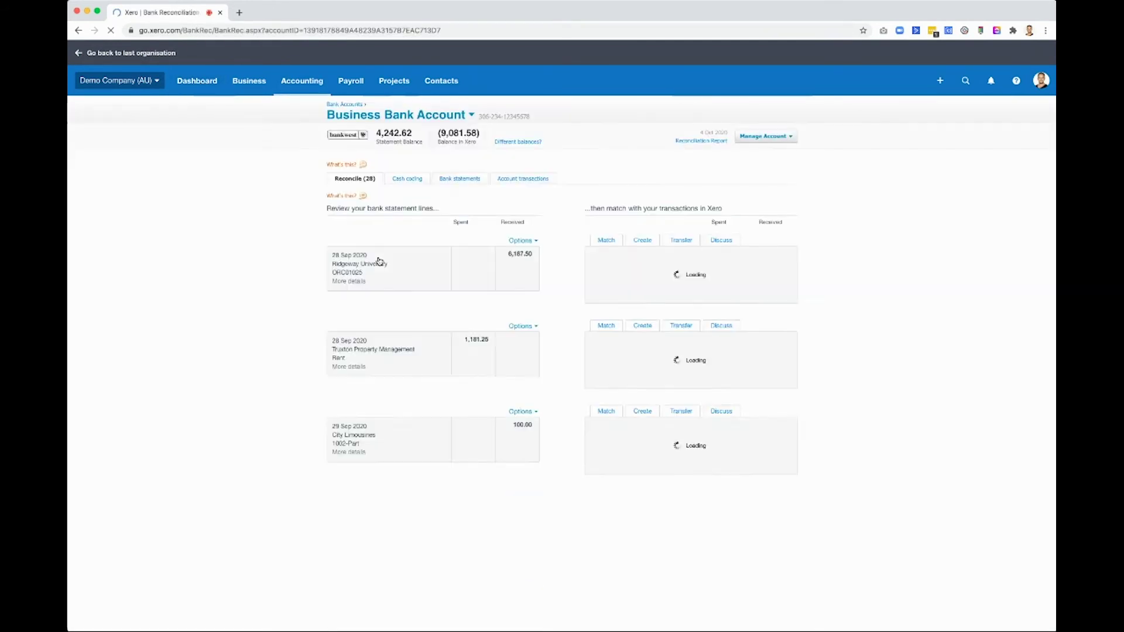
# Assign the 4,500.00 SMART Agency statement line to the account 806 - XYZ Roof Contracting.
pyautogui.scroll(-3, 553, 402)
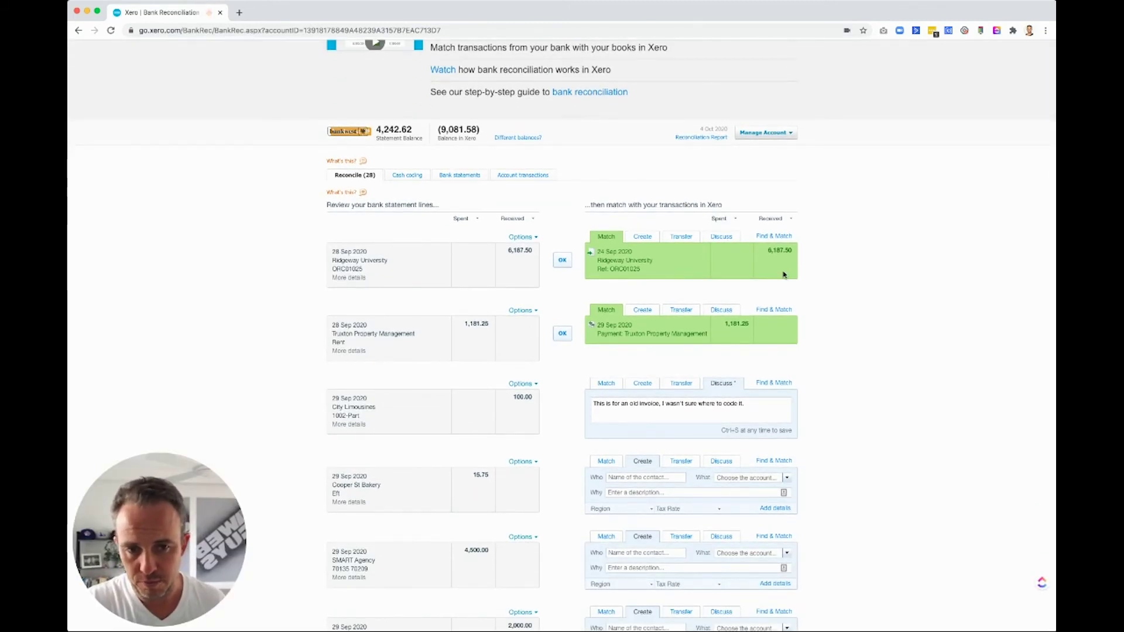
pyautogui.scroll(-2, 540, 370)
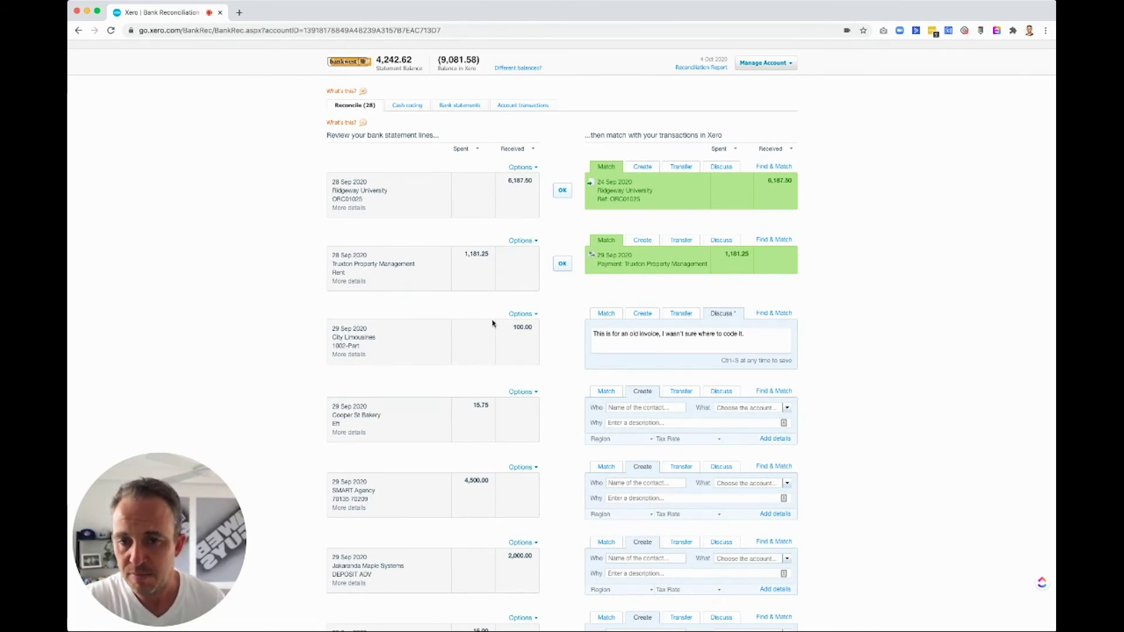
pyautogui.scroll(-1, 539, 408)
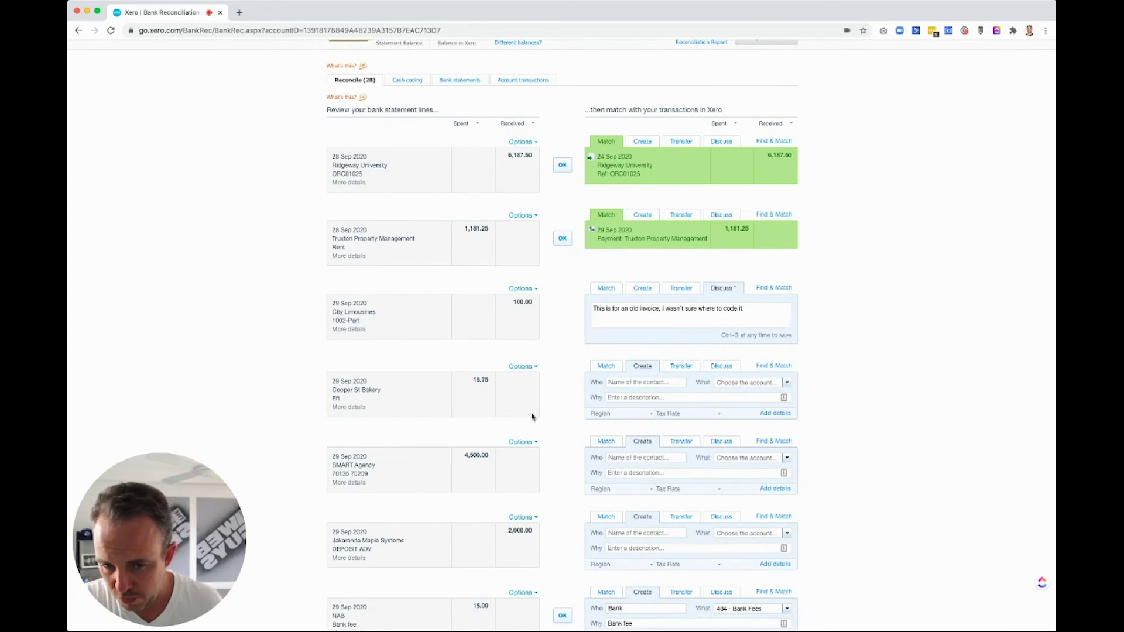
pyautogui.scroll(-3, 533, 414)
pyautogui.scroll(1, 528, 418)
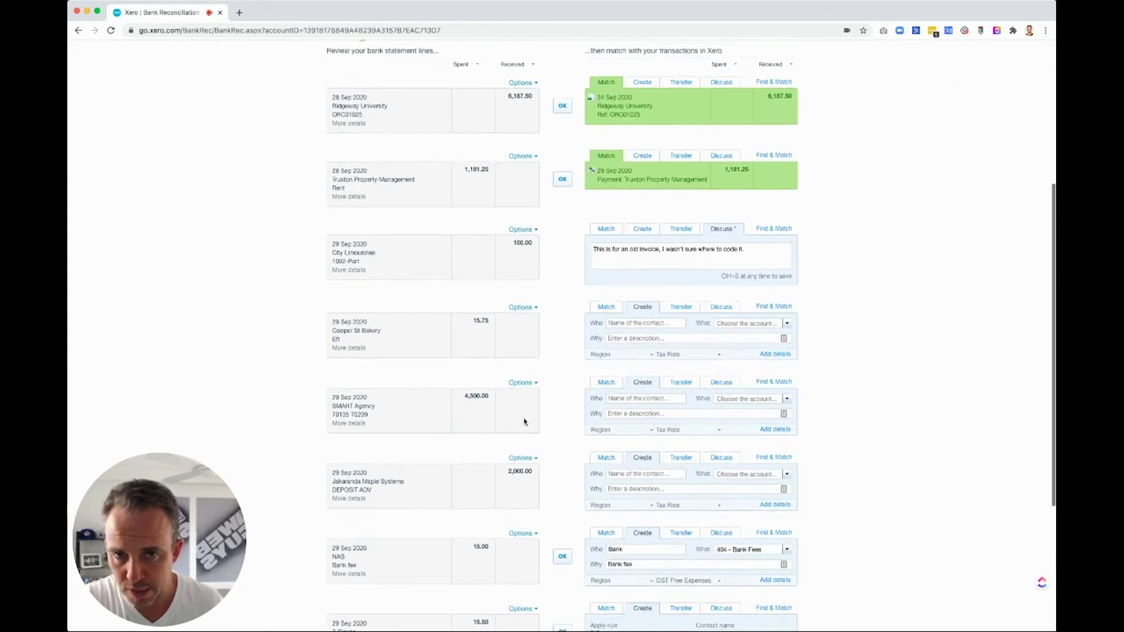
pyautogui.scroll(-1, 525, 420)
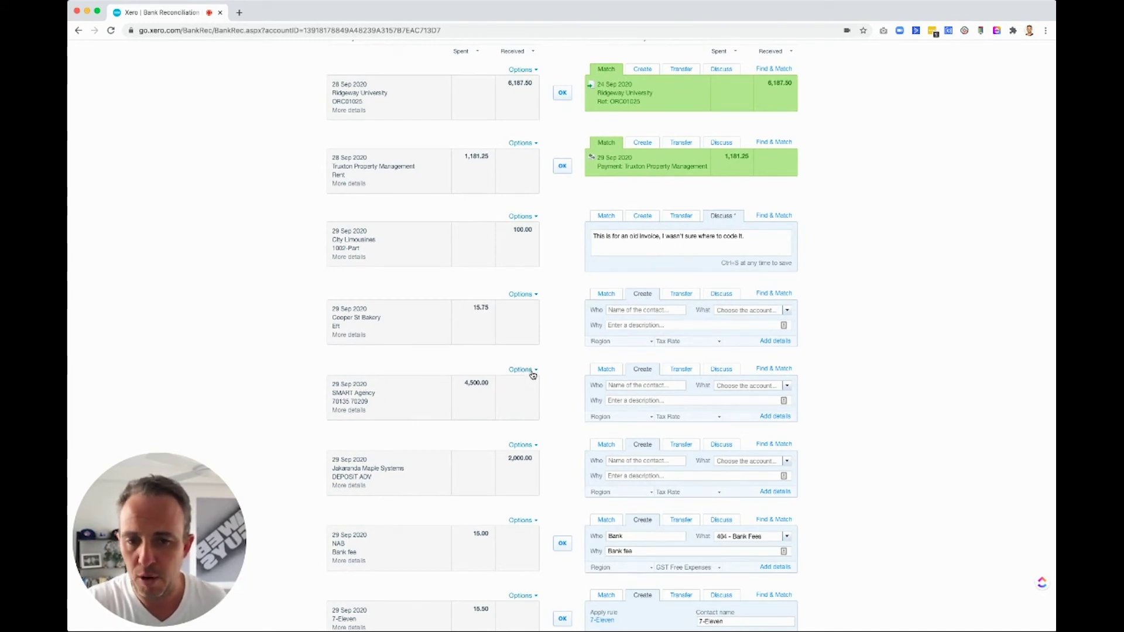
pyautogui.scroll(1, 585, 372)
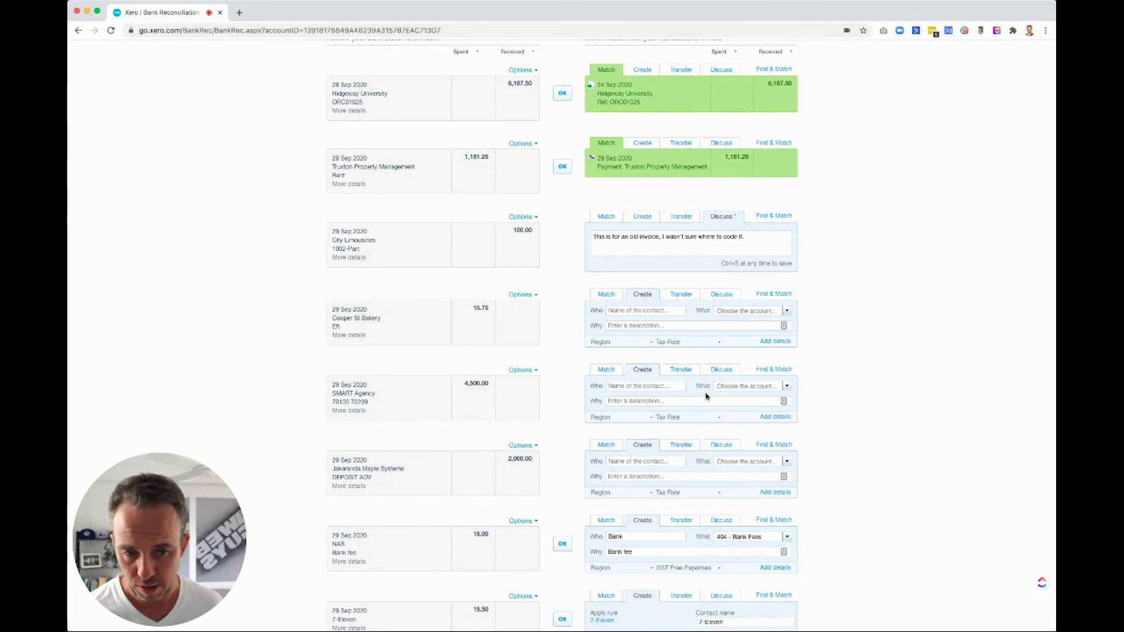
pyautogui.click(728, 385)
pyautogui.write('roof')
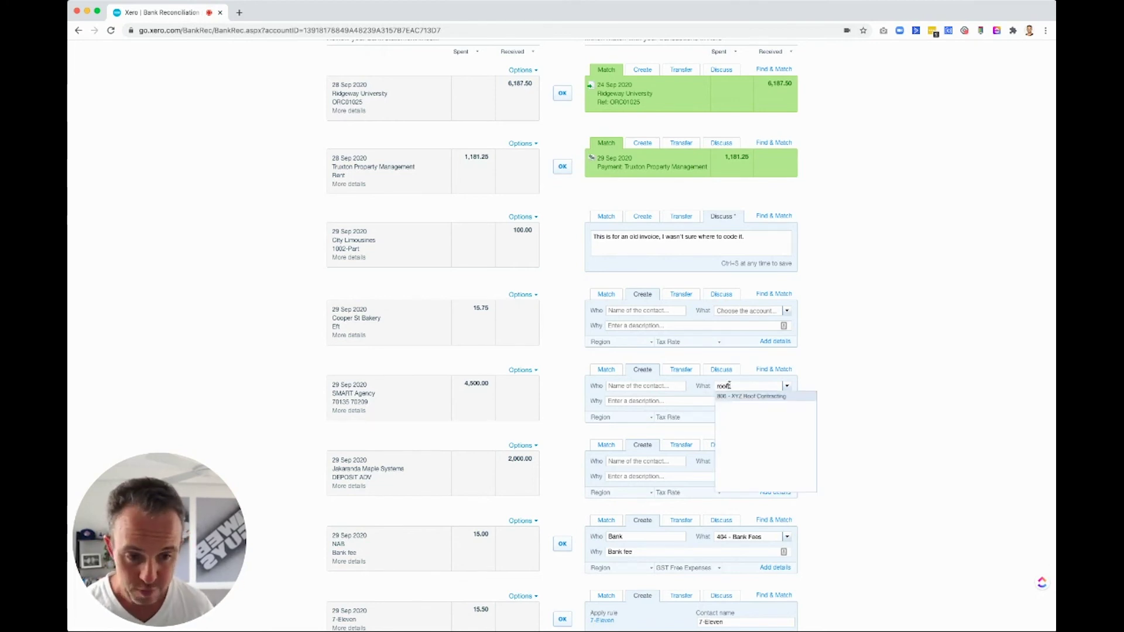
pyautogui.click(757, 397)
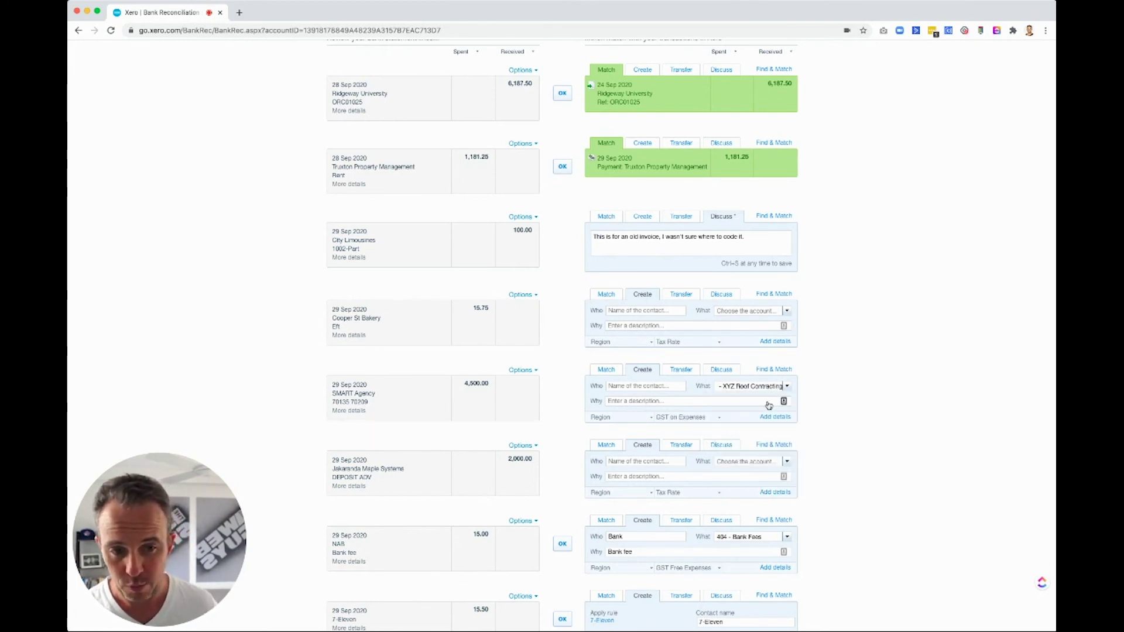
# Set the contact of the SMART Agency statement line to "XYZ roofing".
pyautogui.click(630, 386)
pyautogui.write('XY')
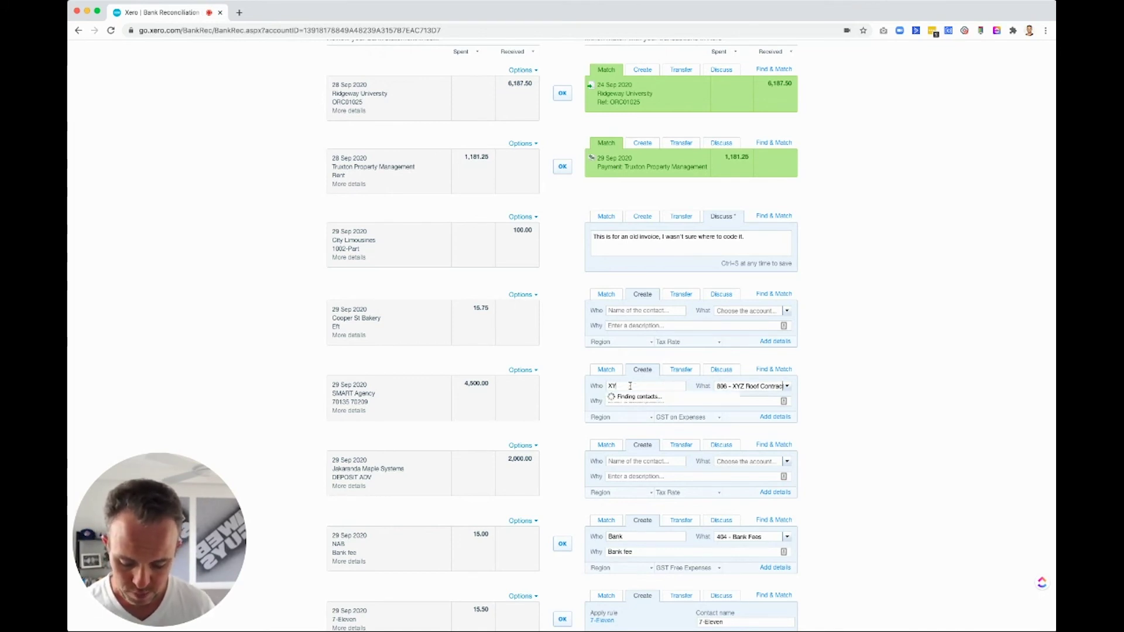
pyautogui.write('Z roofing')
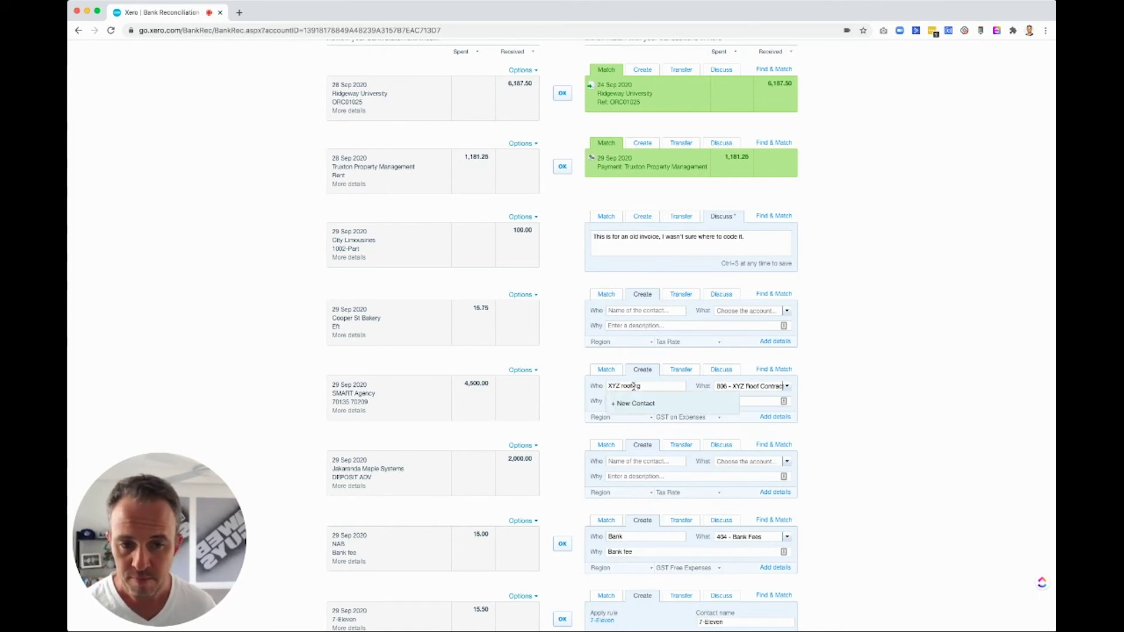
# Enter the street address followed by "project" as the description of the SMART Agency statement line and reconcile it.
pyautogui.click(751, 401)
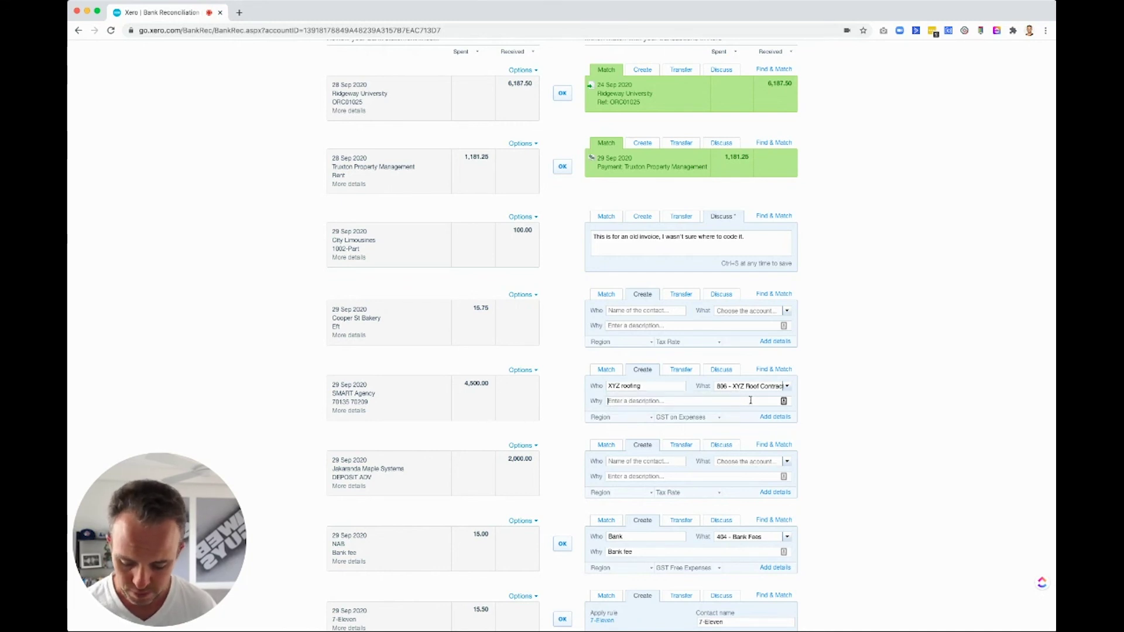
pyautogui.write('123')
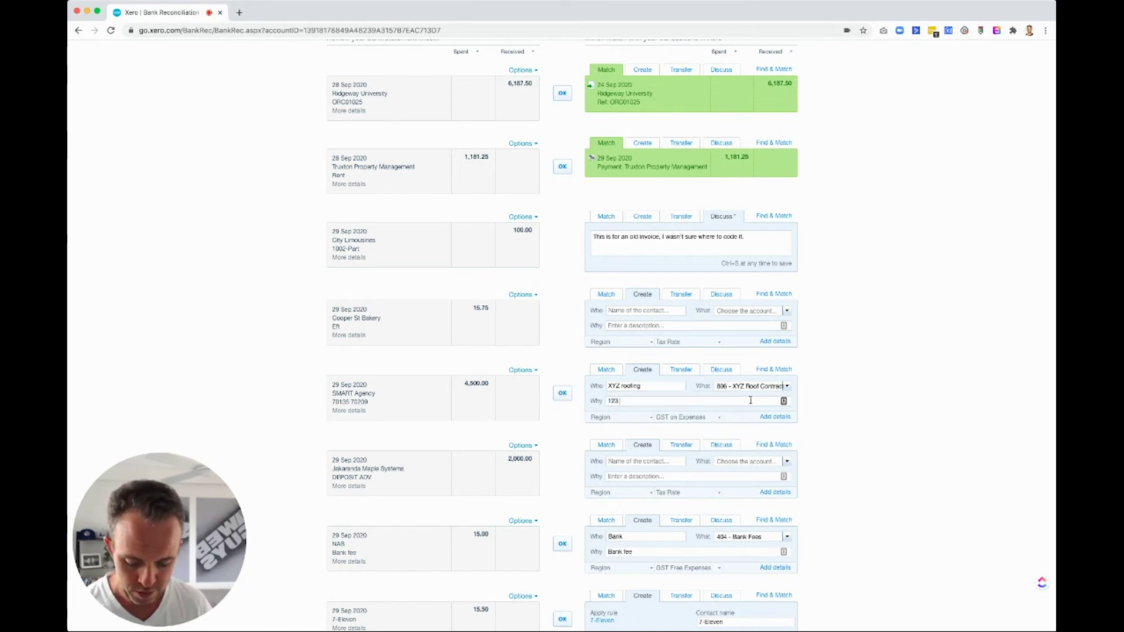
pyautogui.write(' Number')
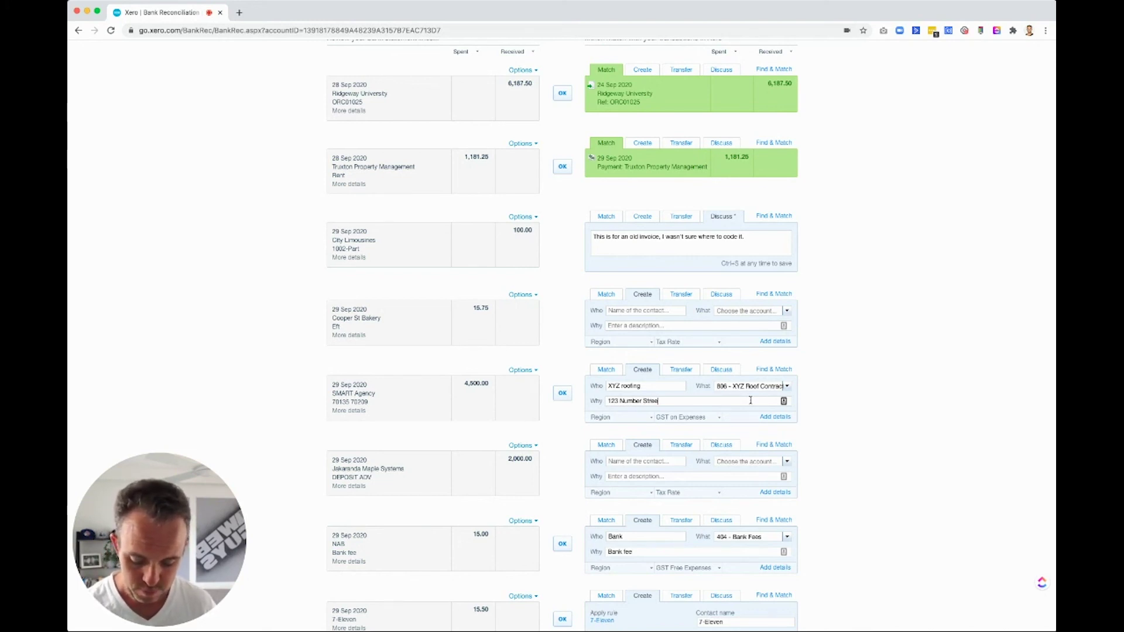
pyautogui.write('Street project')
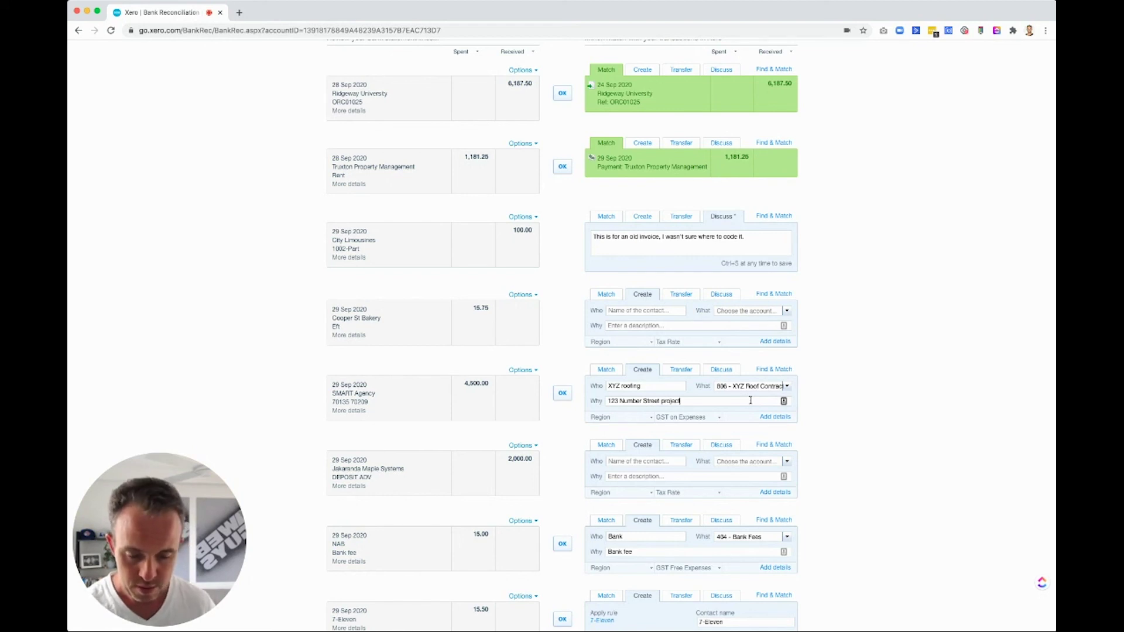
pyautogui.scroll(1, 750, 400)
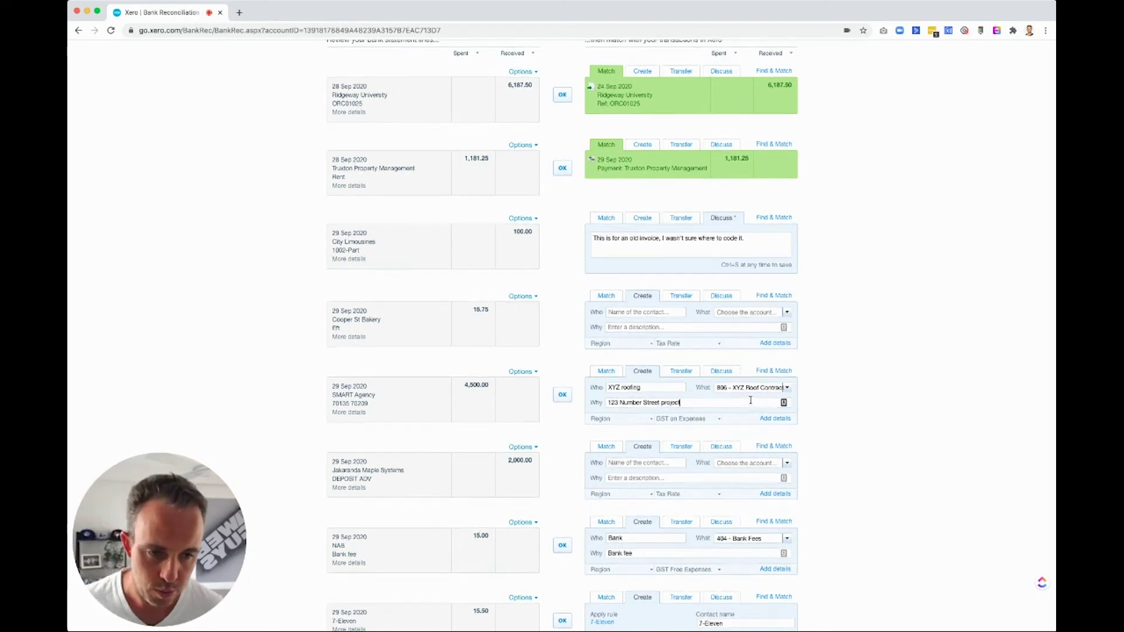
pyautogui.click(563, 397)
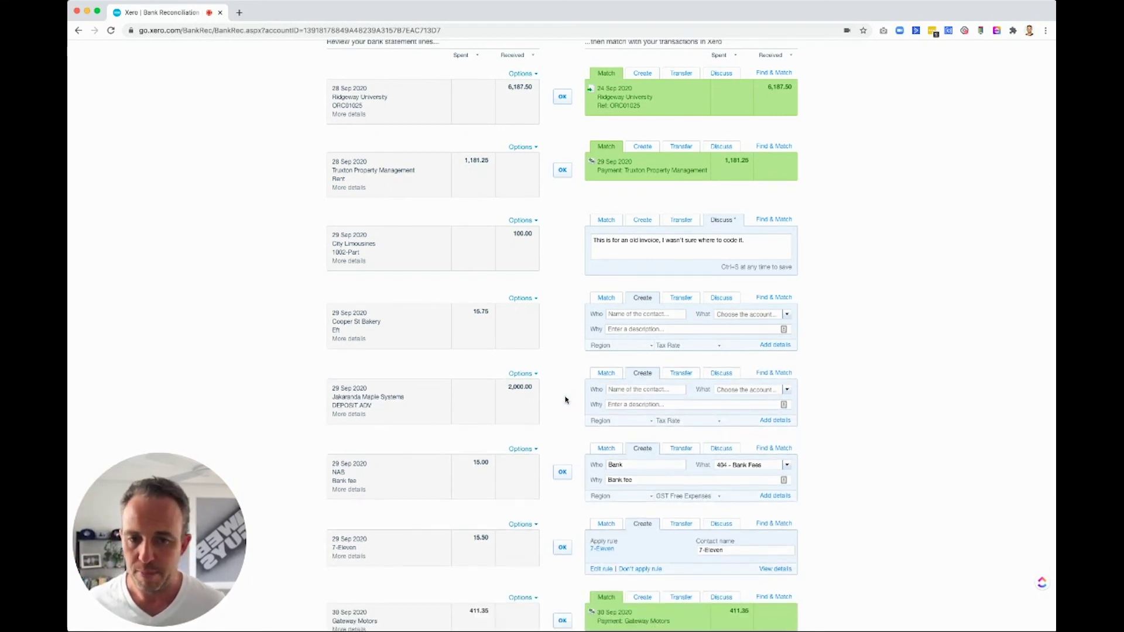